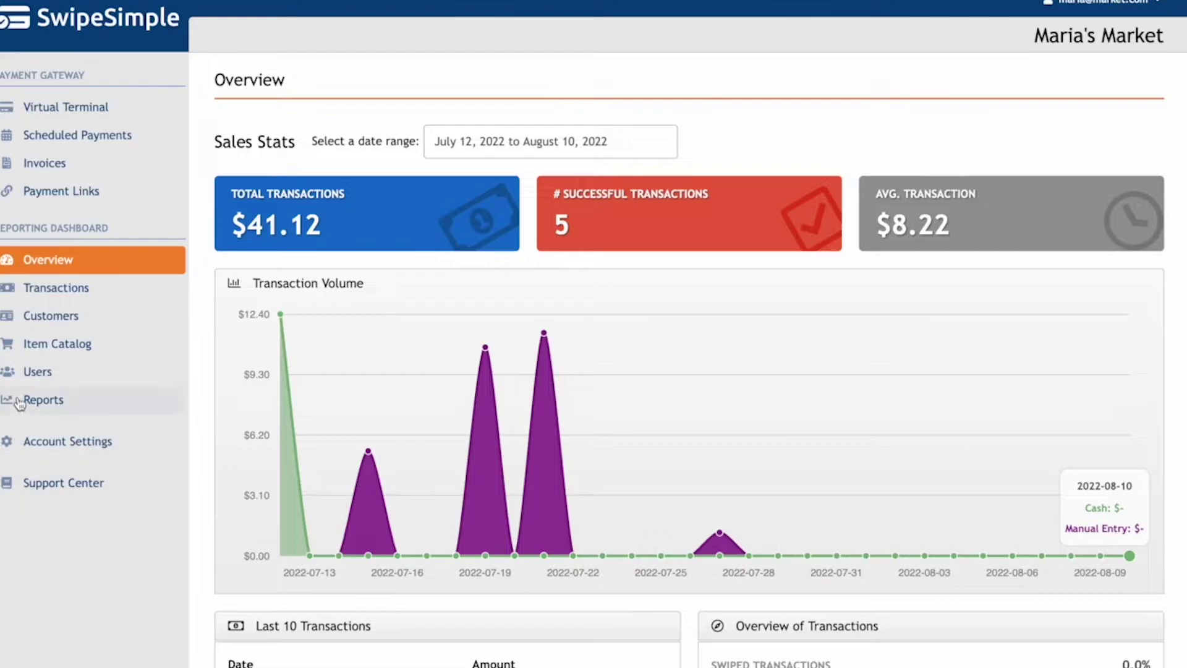
Step: Start a new modifier group in the Item Catalog named 'pizza size'
{"action": "left_click", "coordinate": [37, 345]}
{"action": "left_click", "coordinate": [57, 441]}
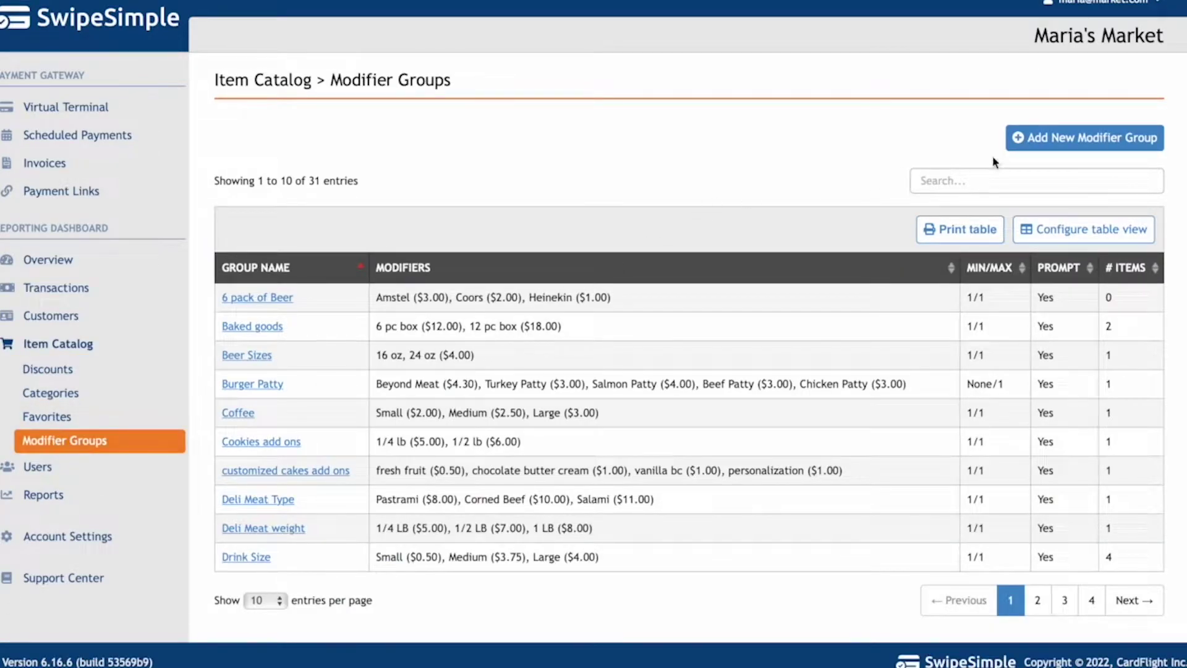
{"action": "left_click", "coordinate": [1027, 141]}
{"action": "left_click", "coordinate": [296, 166]}
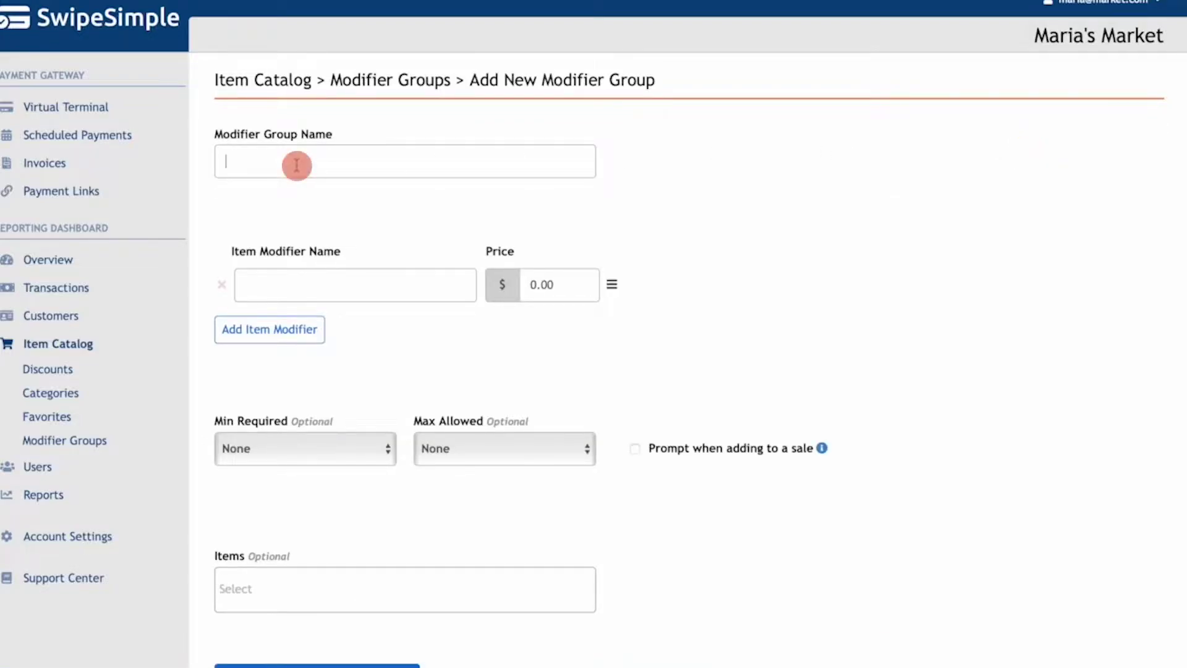
{"action": "type", "text": "pizza size"}
Step: Add small, medium and large options priced $2.00, $4.00 and $6.00
{"action": "left_click", "coordinate": [318, 276]}
{"action": "type", "text": "small"}
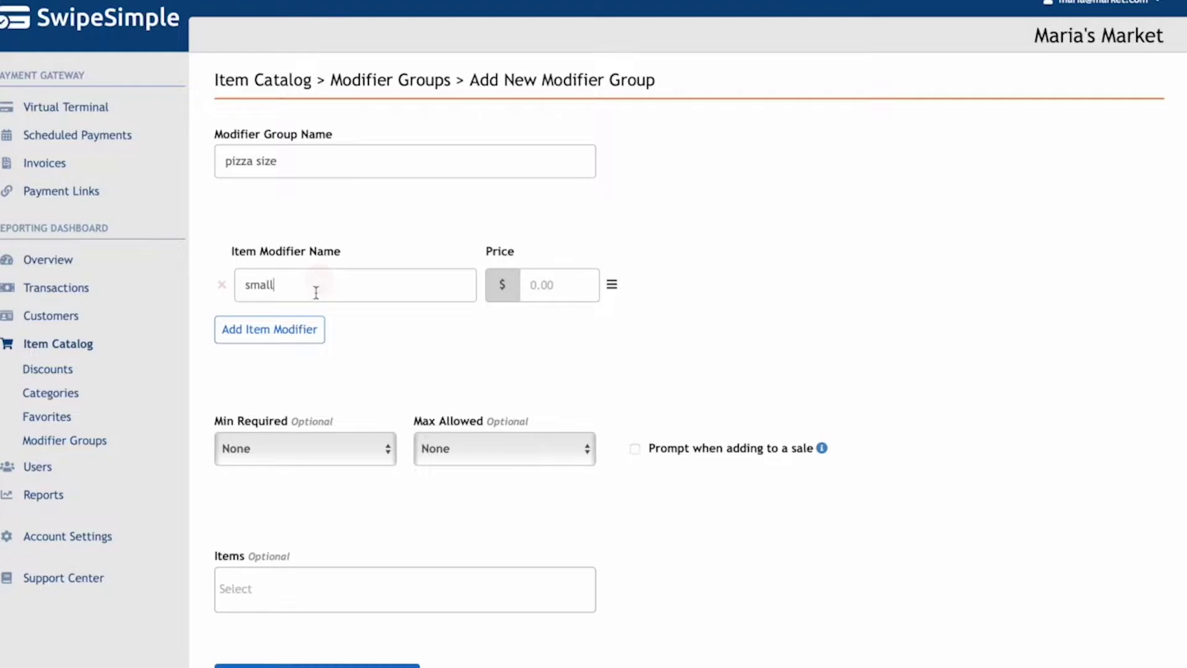
{"action": "left_click", "coordinate": [305, 329]}
{"action": "type", "text": "medium"}
{"action": "left_click", "coordinate": [285, 377]}
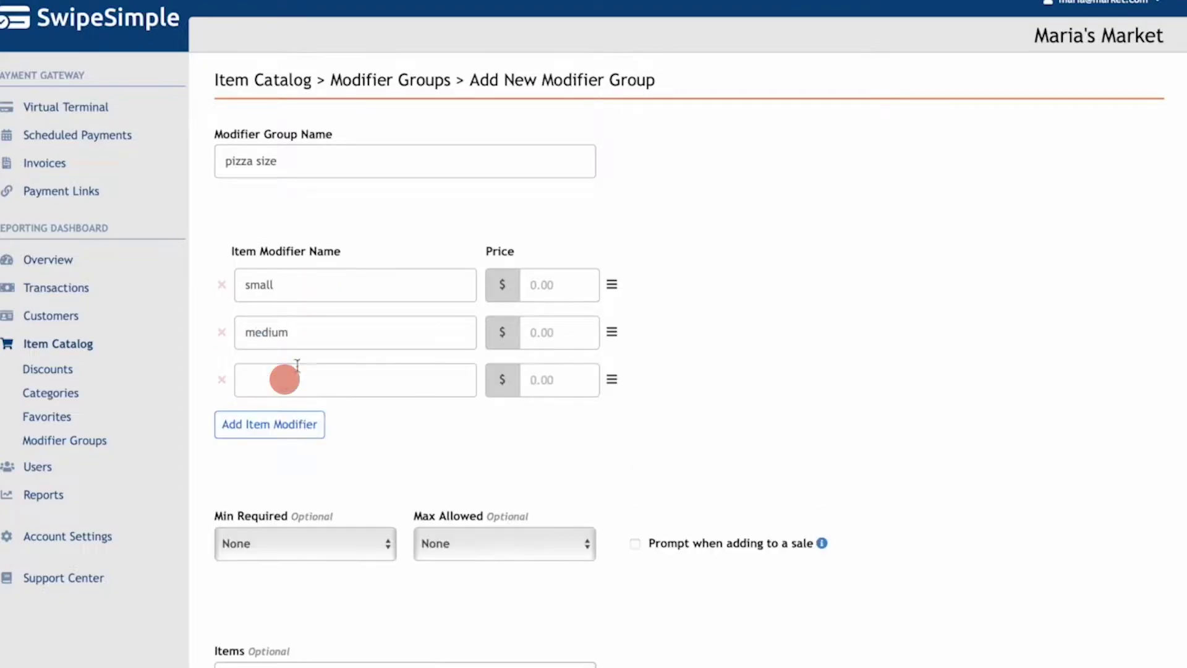
{"action": "left_click", "coordinate": [300, 366]}
{"action": "type", "text": "large"}
{"action": "left_click", "coordinate": [541, 284]}
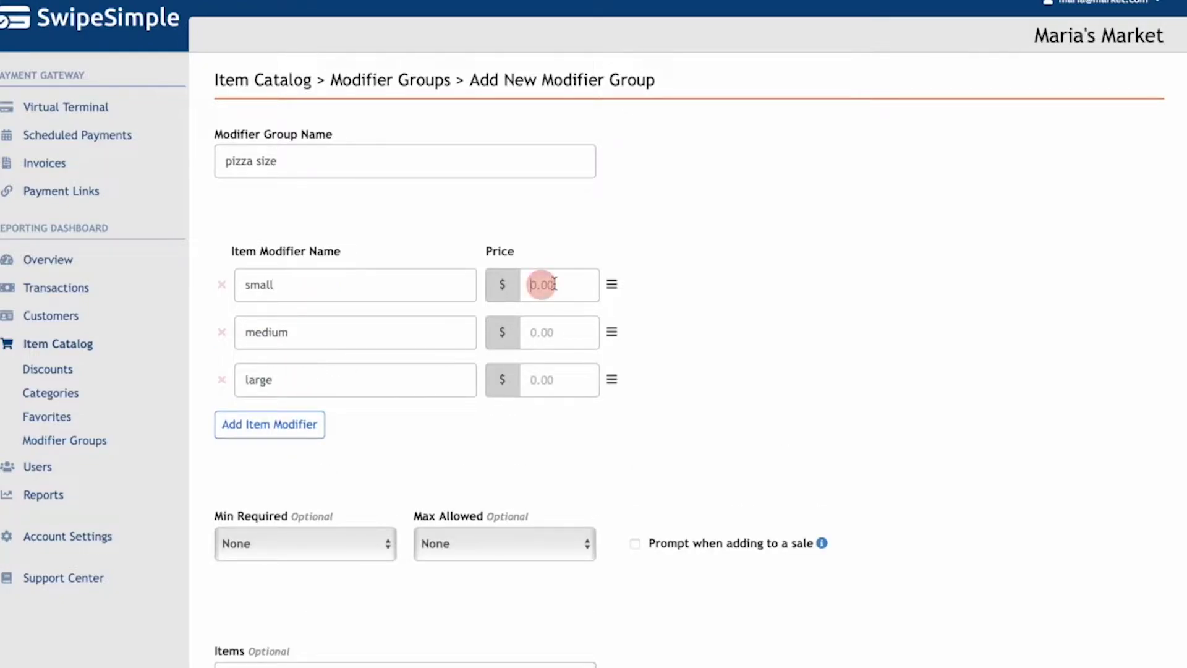
{"action": "type", "text": "0.200400"}
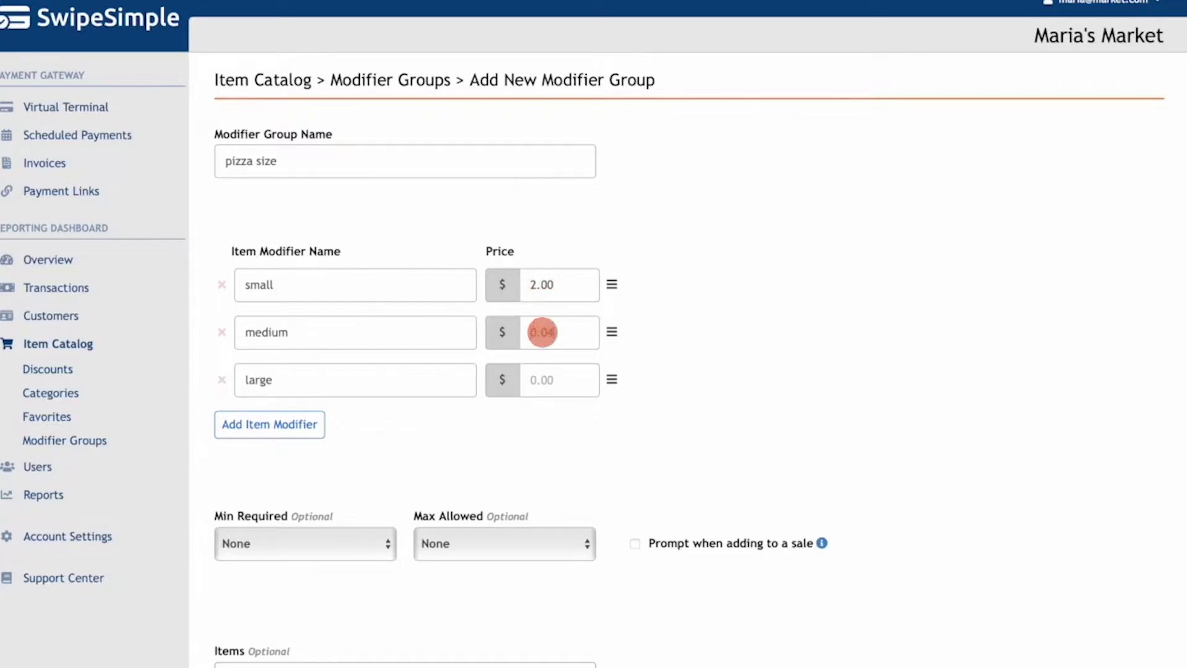
{"action": "left_click", "coordinate": [535, 378]}
{"action": "type", "text": "600"}
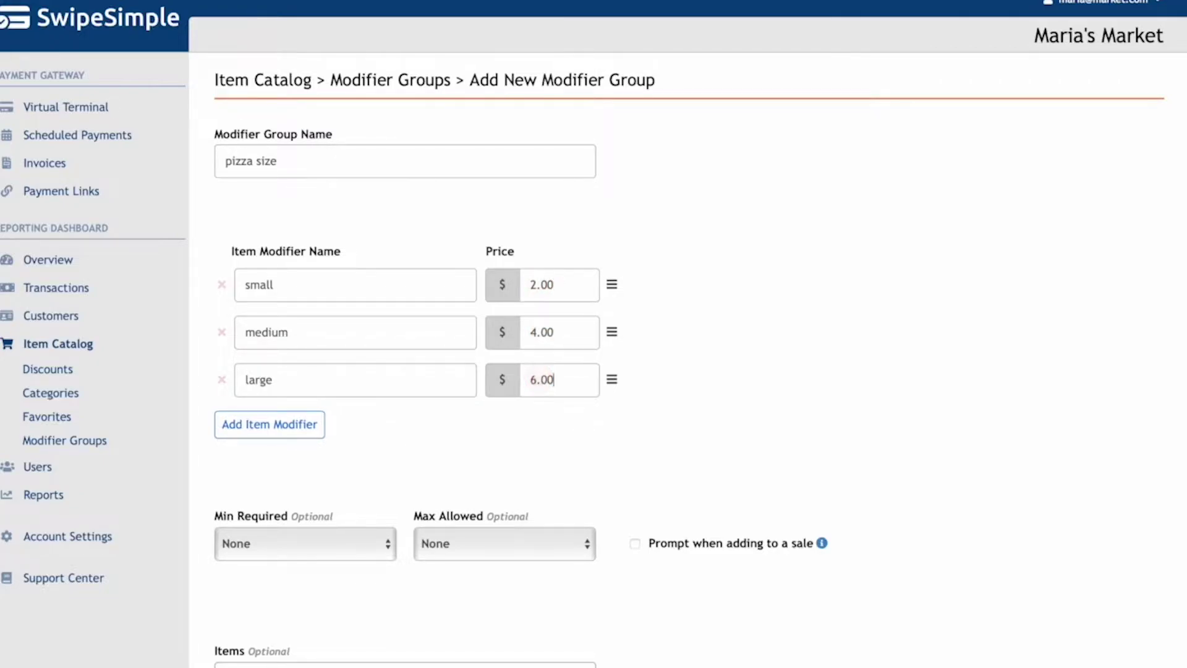
Step: Set Min Required to 1 and save the pizza size group
{"action": "left_click", "coordinate": [346, 546]}
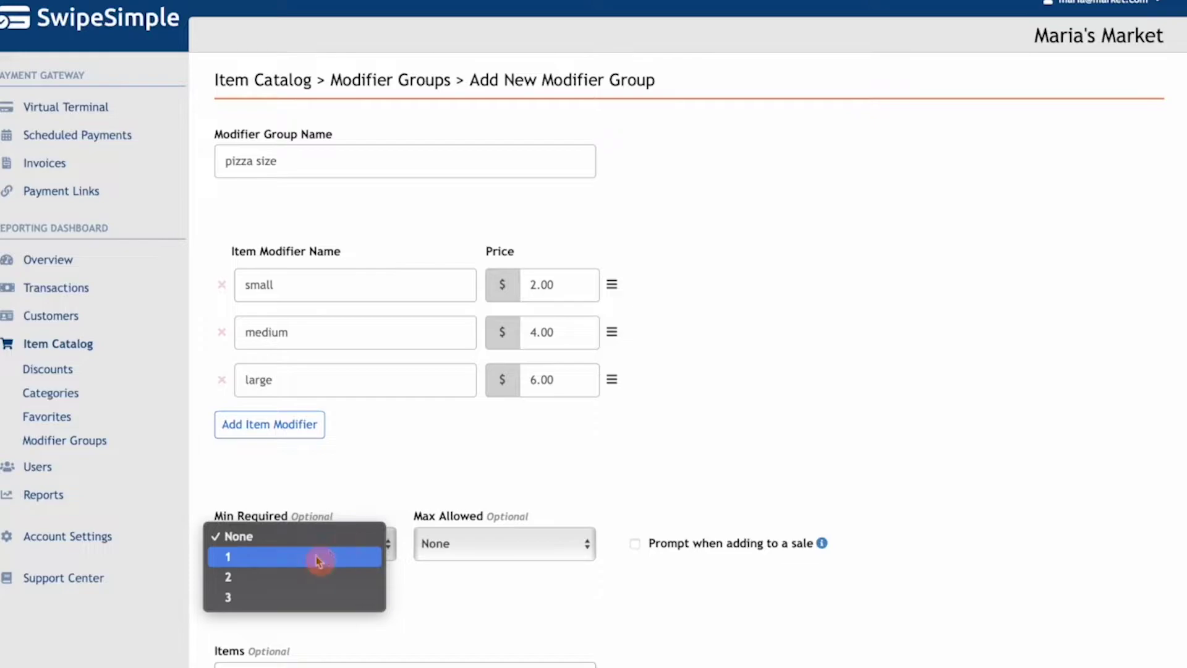
{"action": "left_click", "coordinate": [318, 558]}
{"action": "scroll", "coordinate": [389, 519], "scroll_direction": "down", "scroll_amount": 1}
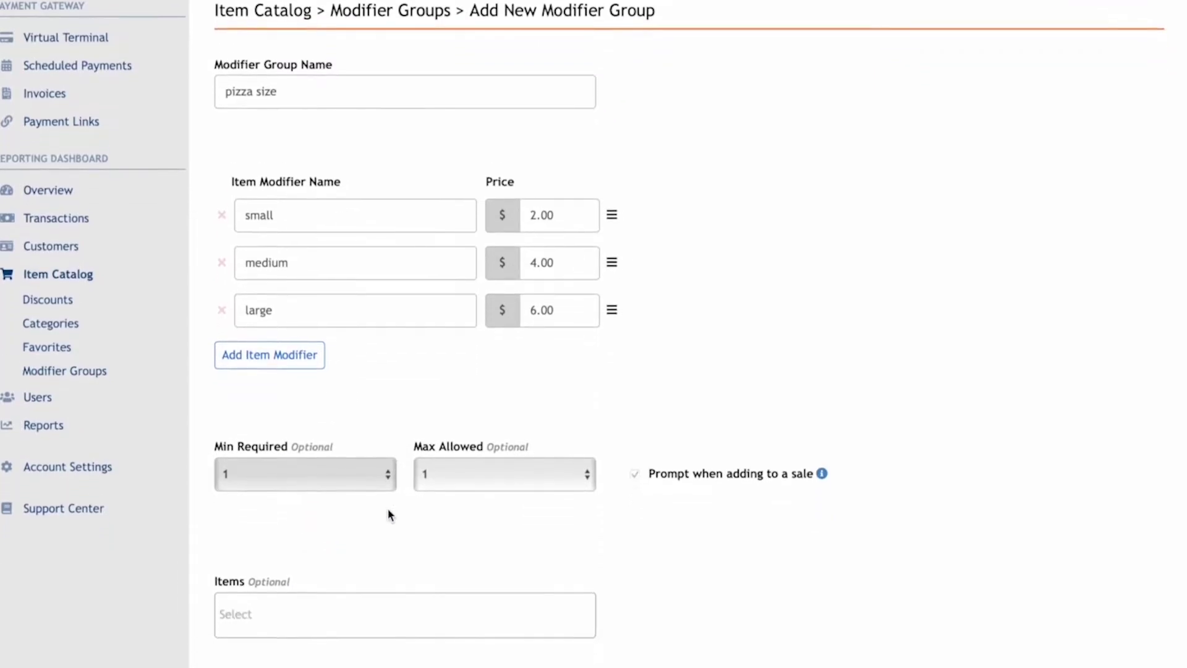
{"action": "scroll", "coordinate": [389, 515], "scroll_direction": "down", "scroll_amount": 1}
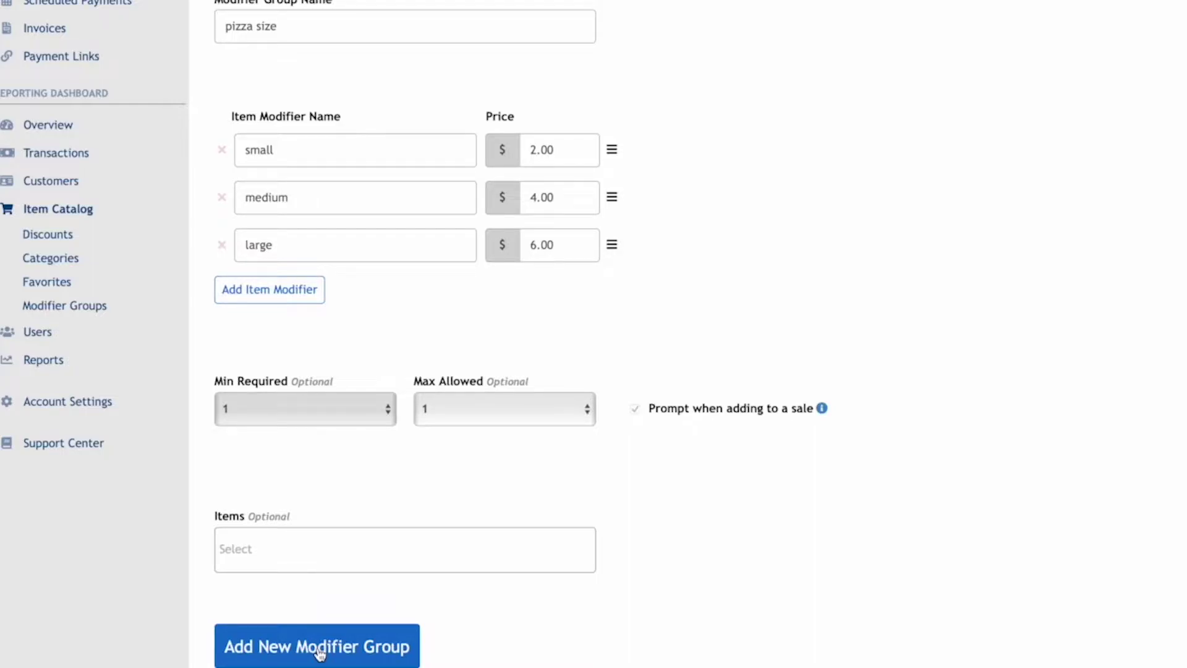
{"action": "left_click", "coordinate": [319, 649]}
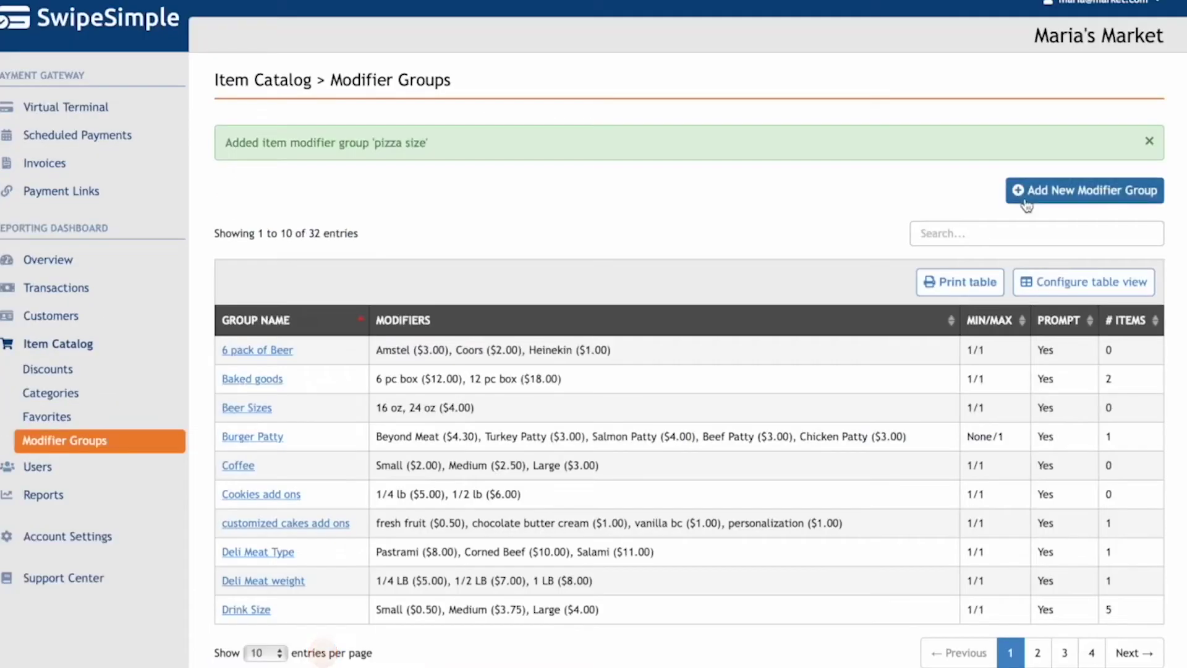
Step: Start a 'pizza toppings' modifier group with sausage and pepperoni
{"action": "left_click", "coordinate": [1027, 203]}
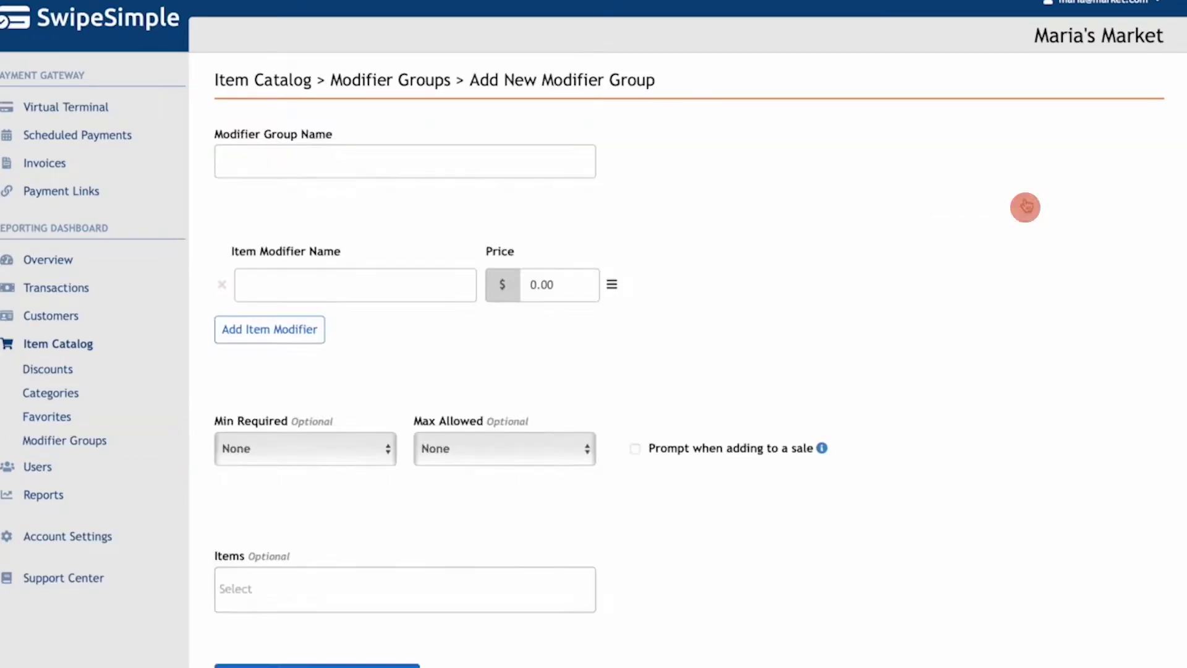
{"action": "left_click", "coordinate": [365, 172]}
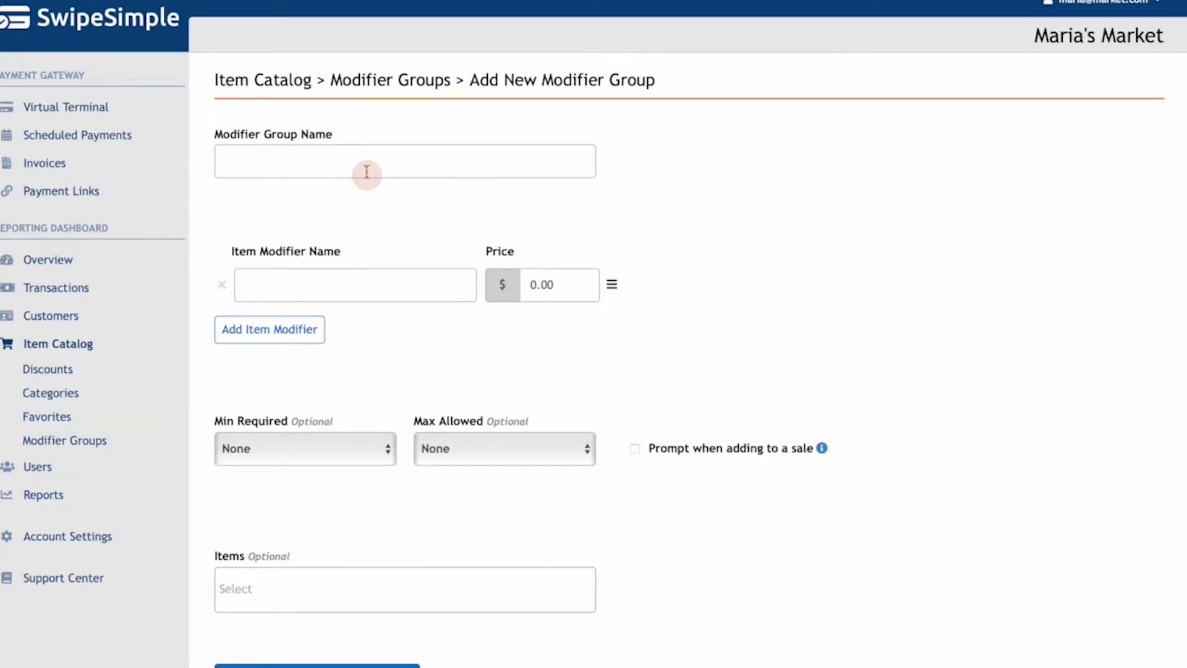
{"action": "type", "text": "pizza toppings"}
{"action": "left_click", "coordinate": [311, 290]}
{"action": "type", "text": "sausage"}
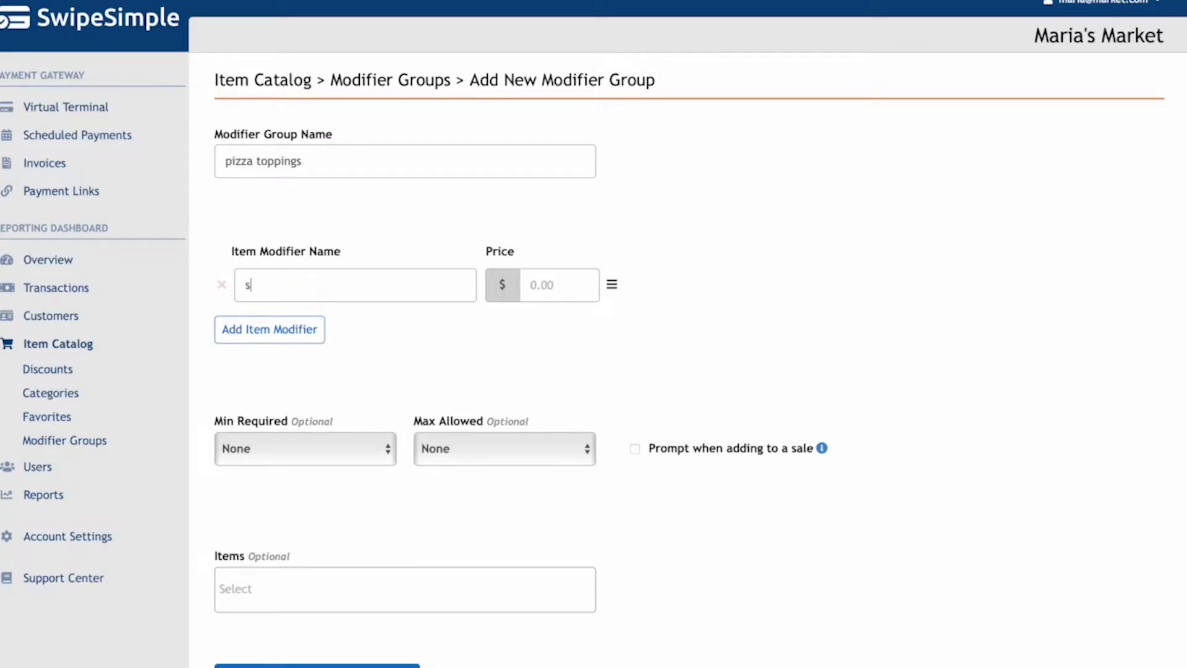
{"action": "left_click", "coordinate": [300, 329]}
{"action": "type", "text": "pepperoni"}
Step: Add extra cheese at $0.50, plus bell peppers and mushrooms
{"action": "left_click", "coordinate": [276, 375]}
{"action": "left_click", "coordinate": [287, 379]}
{"action": "type", "text": "extra cheese"}
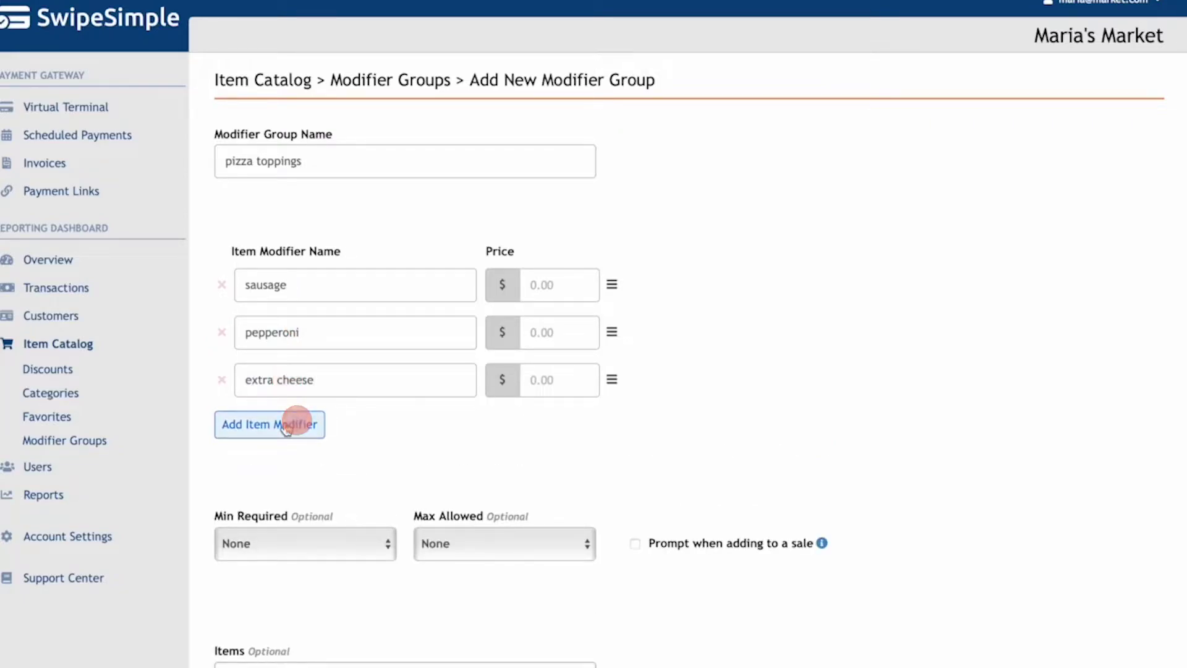
{"action": "left_click", "coordinate": [283, 424]}
{"action": "left_click", "coordinate": [287, 426]}
{"action": "type", "text": "bell peppers"}
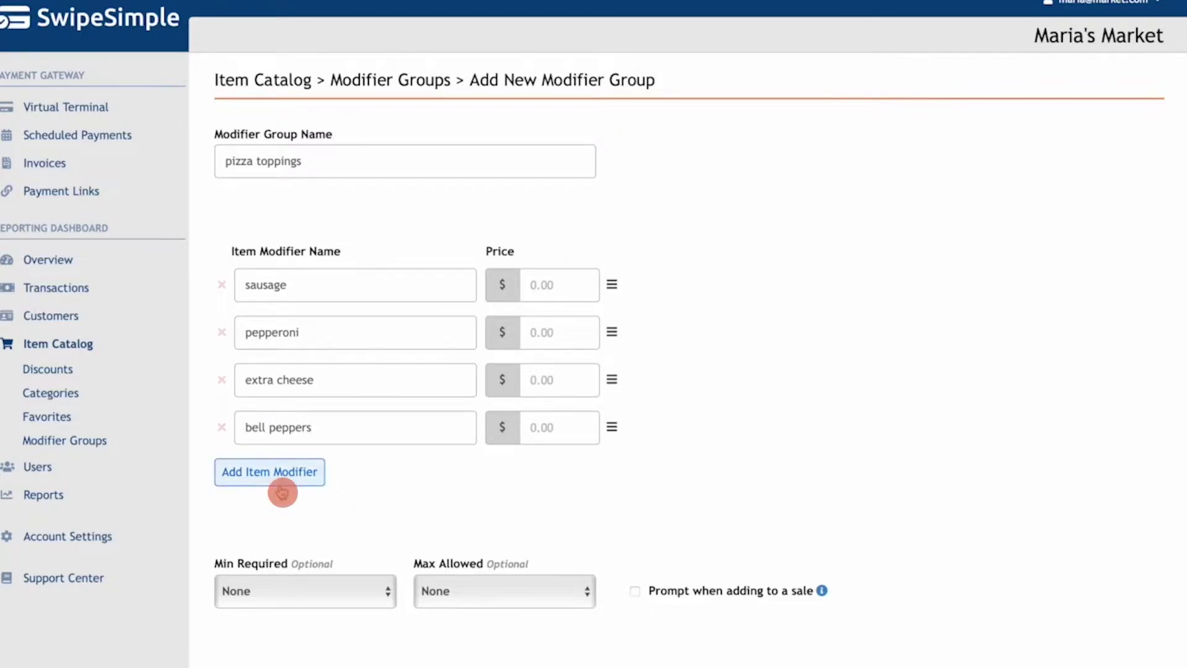
{"action": "left_click", "coordinate": [280, 478]}
{"action": "left_click", "coordinate": [276, 475]}
{"action": "type", "text": "mushrooms"}
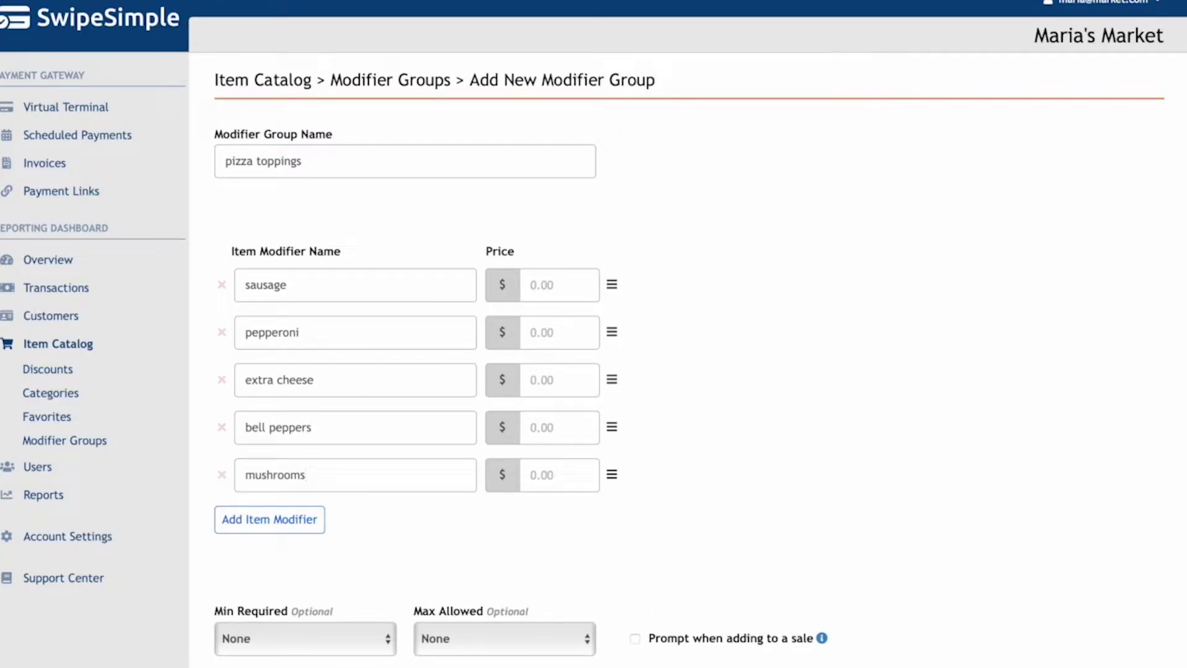
{"action": "left_click", "coordinate": [544, 379]}
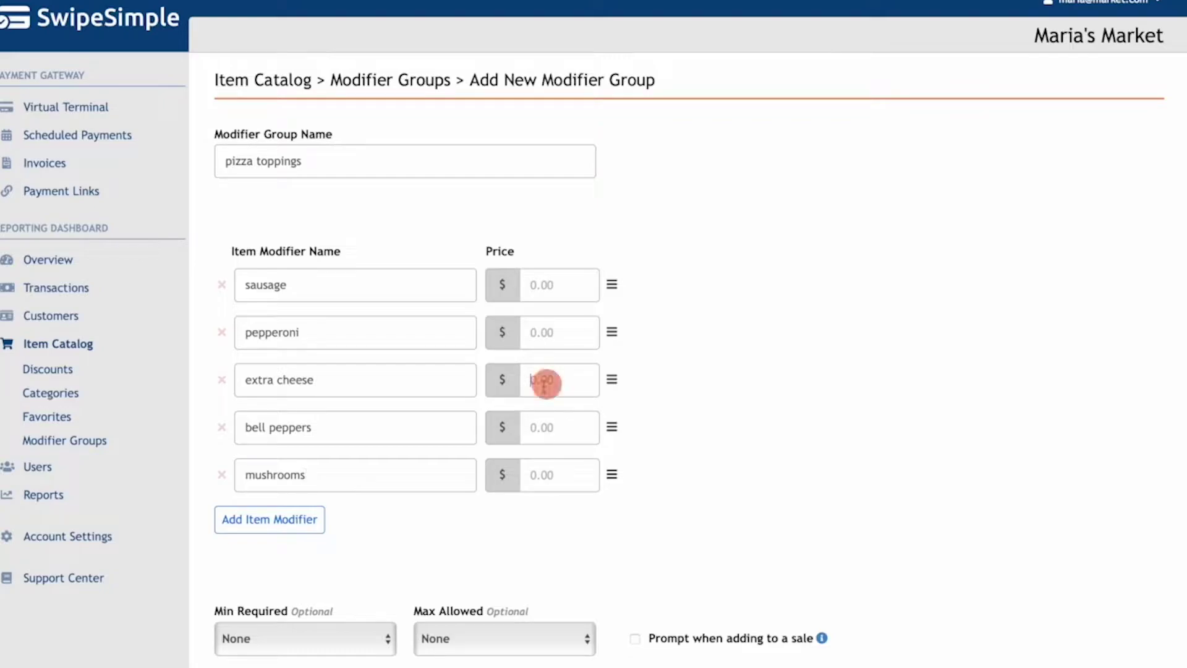
{"action": "type", "text": "0.50"}
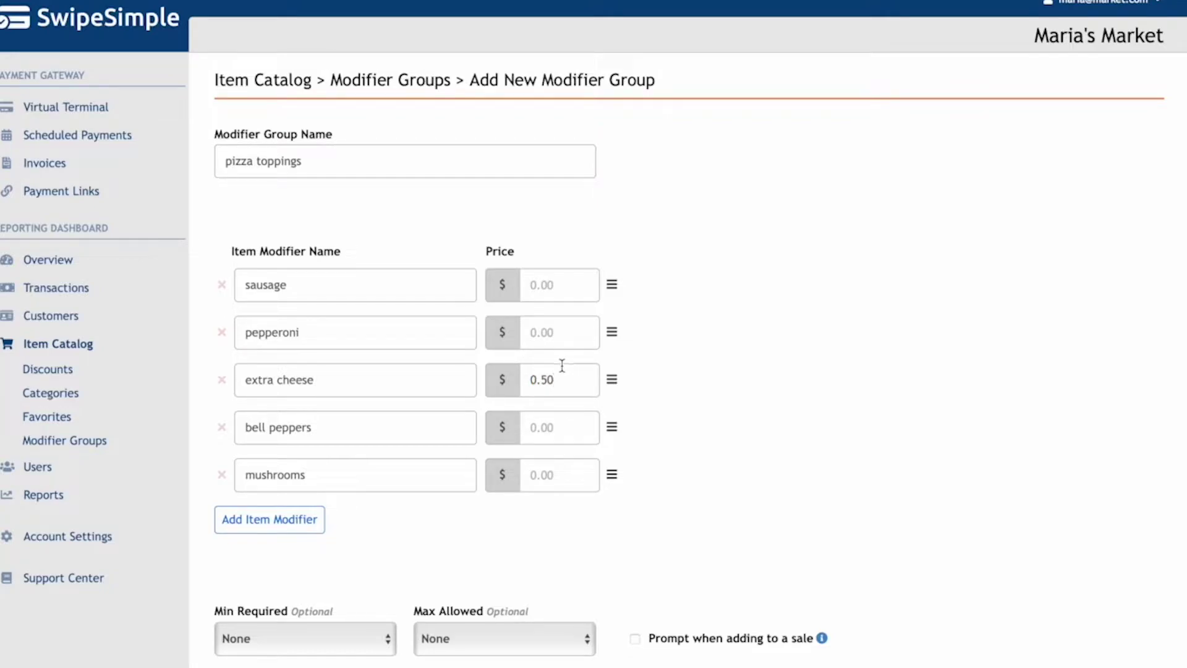
Step: Reorder the toppings so extra cheese sits at the top
{"action": "left_click_drag", "start_coordinate": [612, 427], "coordinate": [622, 281]}
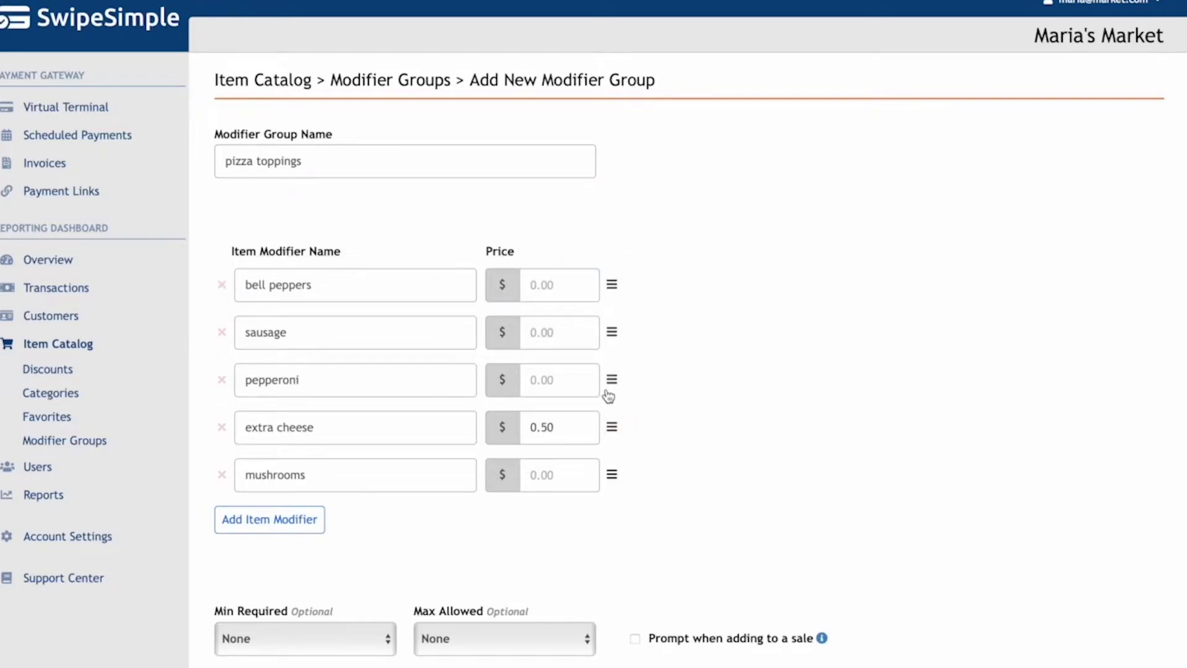
{"action": "left_click", "coordinate": [612, 430]}
{"action": "left_click_drag", "start_coordinate": [612, 430], "coordinate": [610, 326]}
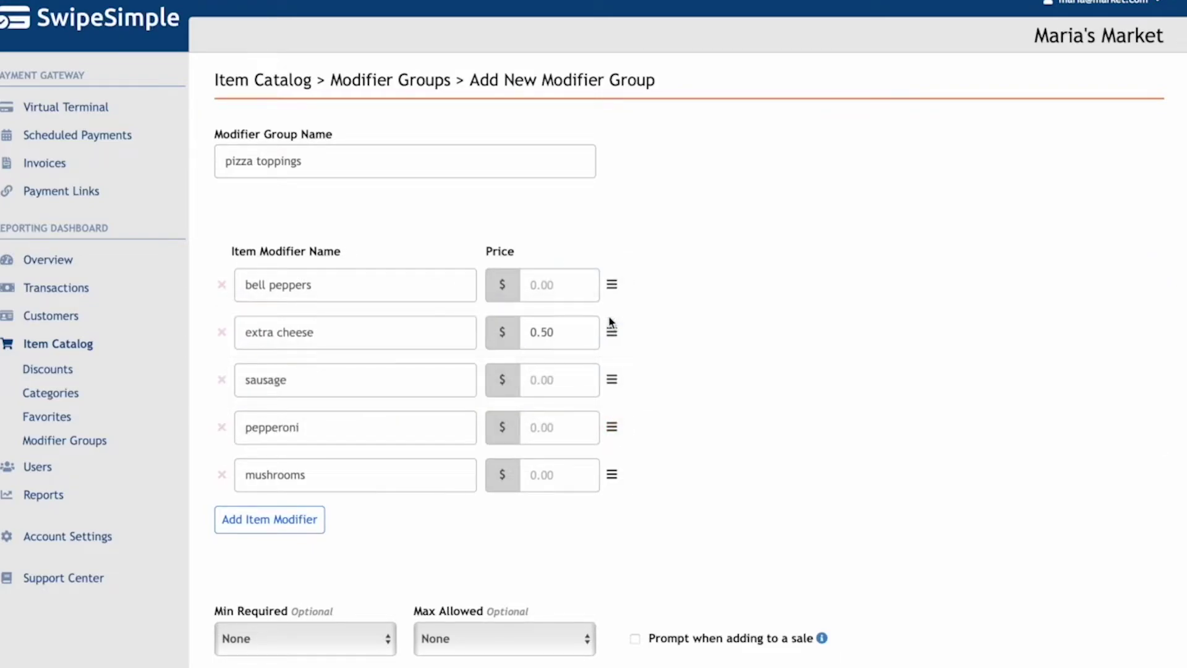
{"action": "left_click_drag", "start_coordinate": [615, 474], "coordinate": [620, 375]}
{"action": "left_click_drag", "start_coordinate": [613, 335], "coordinate": [612, 282]}
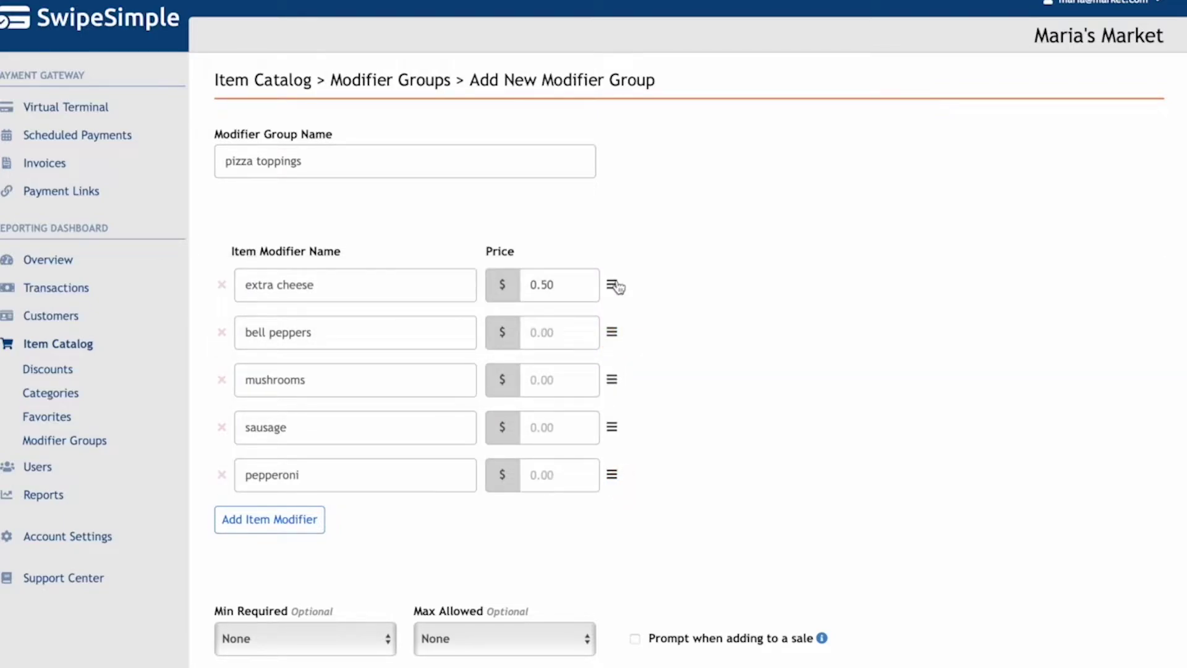
Step: Allow up to 5 toppings with no minimum, prompt at sale, and save the group
{"action": "scroll", "coordinate": [615, 284], "scroll_direction": "down", "scroll_amount": 2}
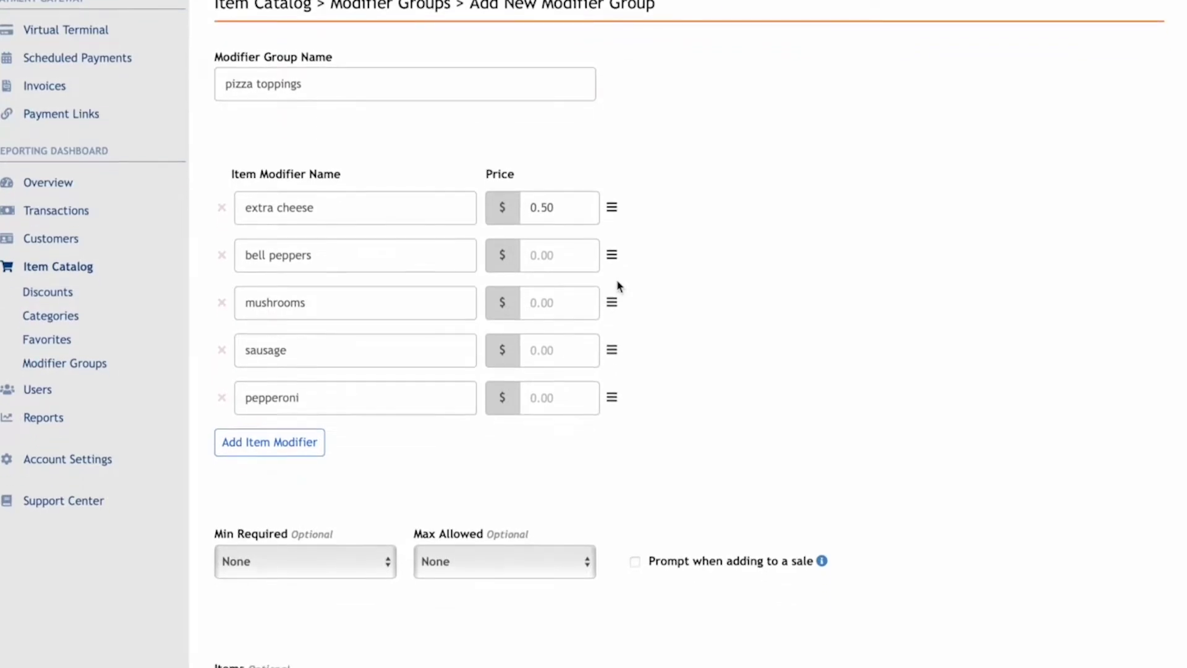
{"action": "scroll", "coordinate": [615, 286], "scroll_direction": "down", "scroll_amount": 1}
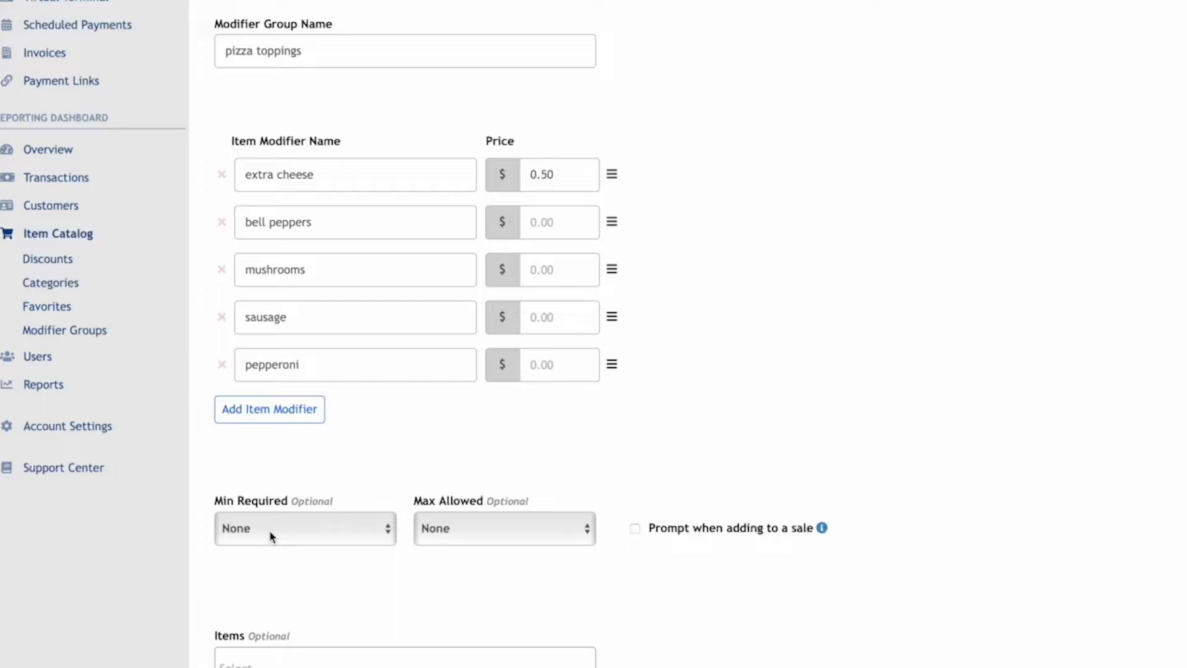
{"action": "left_click", "coordinate": [269, 529]}
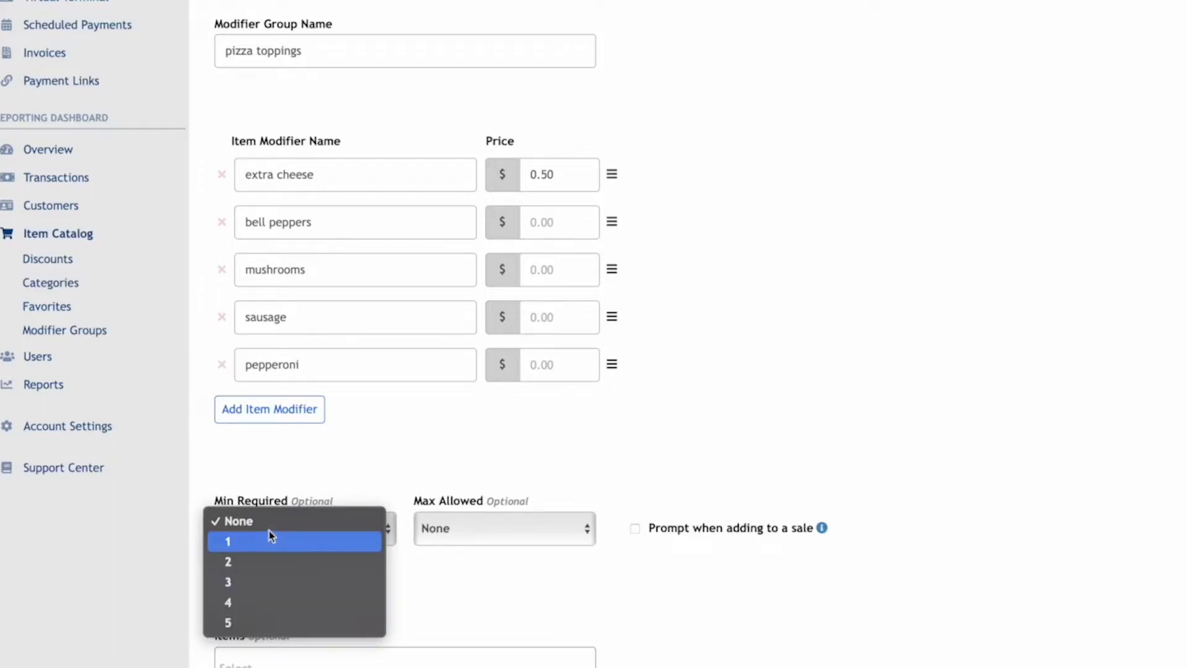
{"action": "left_click", "coordinate": [262, 524]}
{"action": "left_click", "coordinate": [438, 527]}
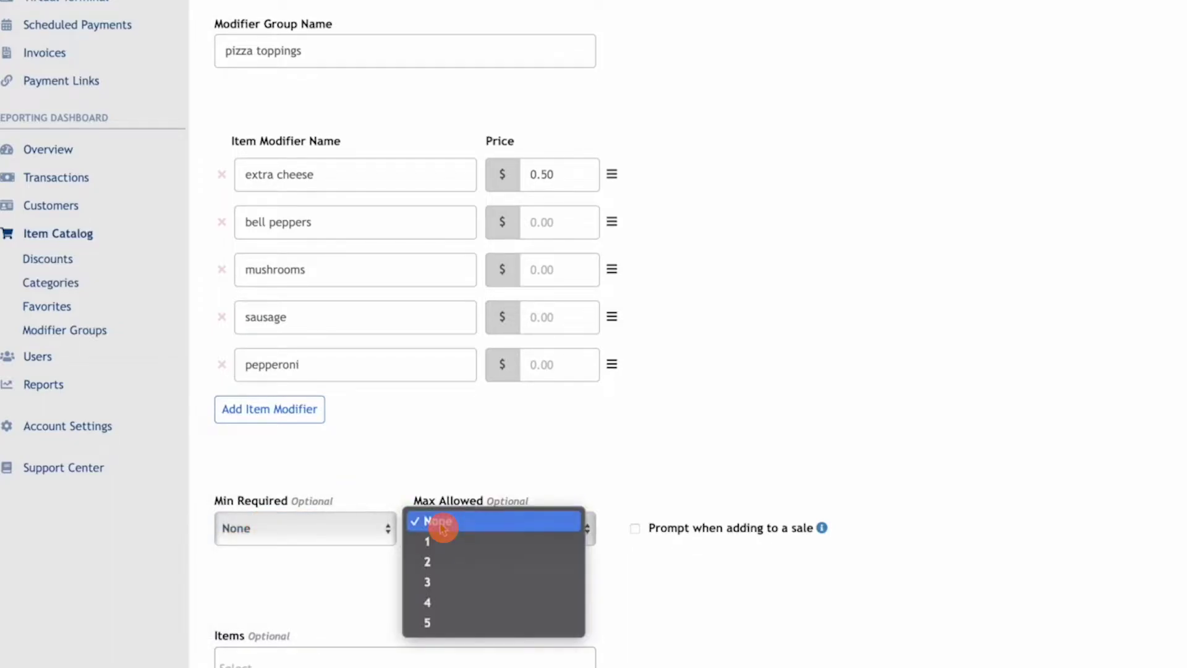
{"action": "left_click", "coordinate": [438, 622]}
{"action": "left_click", "coordinate": [635, 529]}
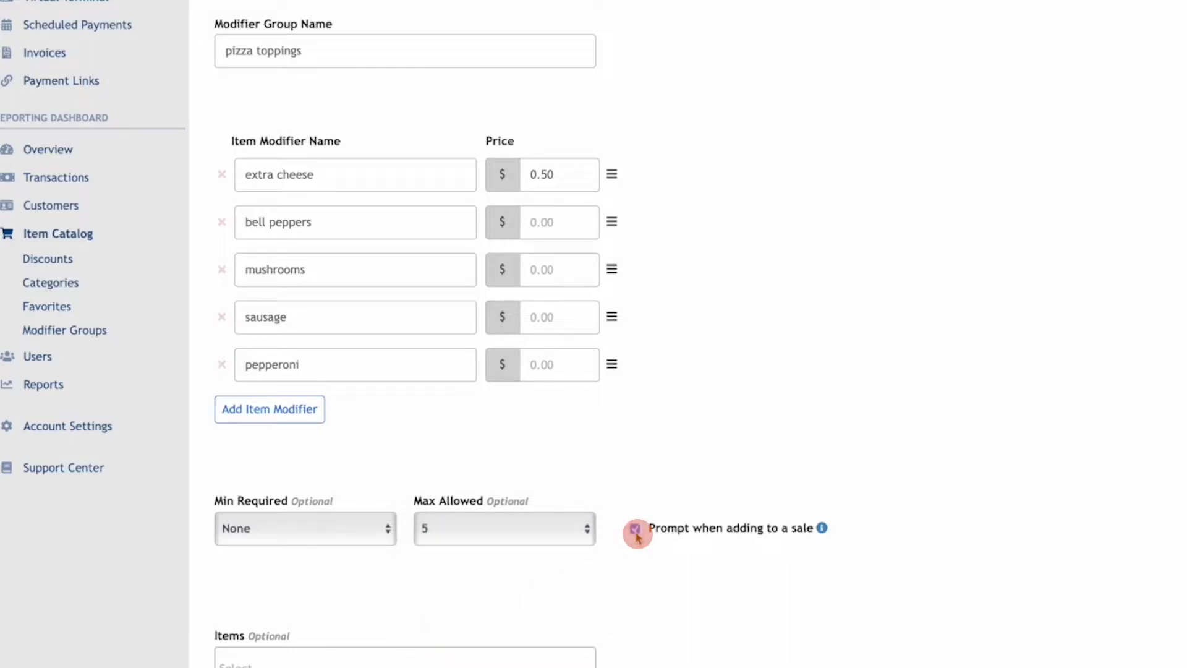
{"action": "scroll", "coordinate": [581, 567], "scroll_direction": "down", "scroll_amount": 3}
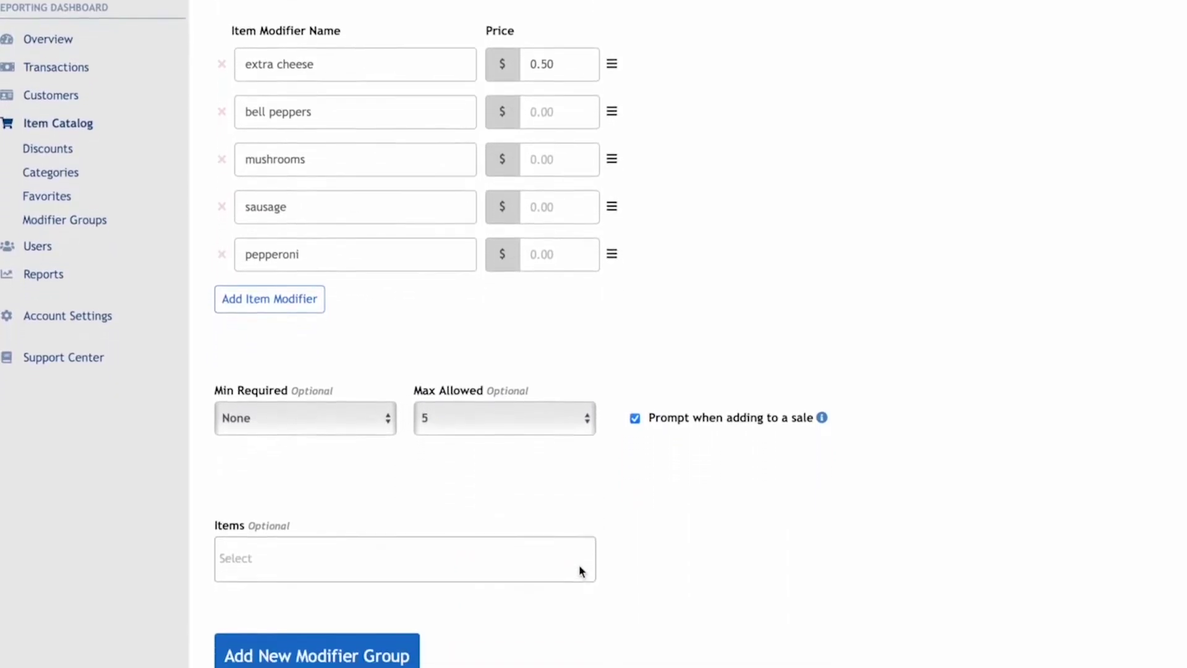
{"action": "left_click", "coordinate": [370, 649]}
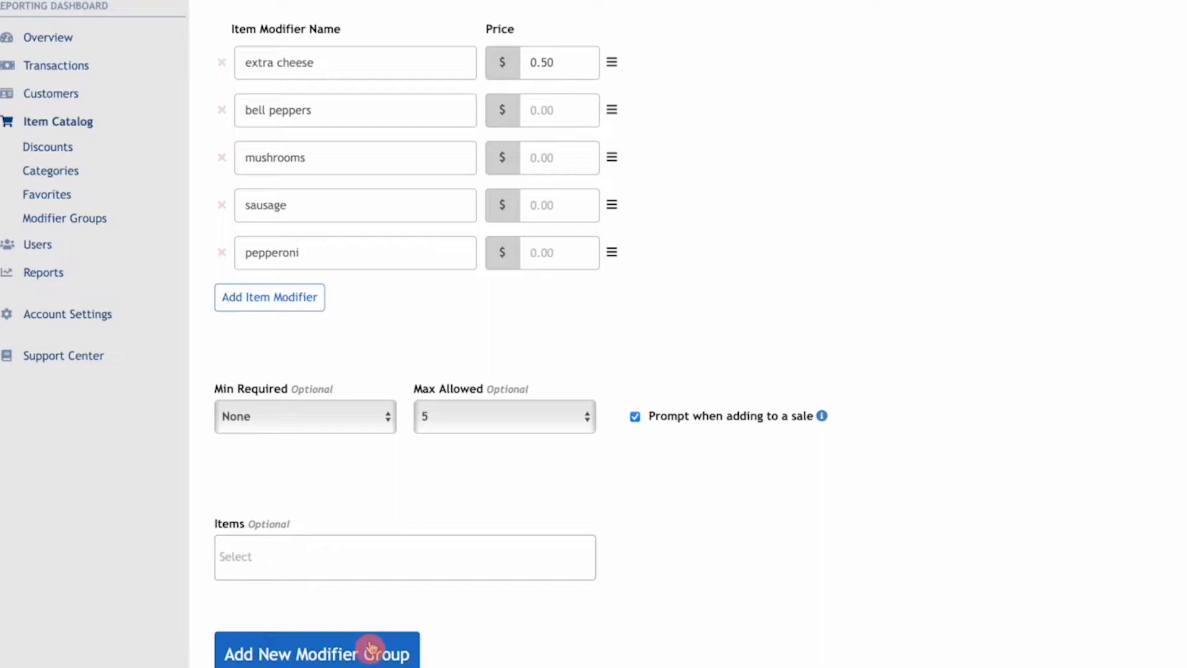
Step: Start a 'beer flight' modifier group with bud light and coors
{"action": "left_click", "coordinate": [1015, 196]}
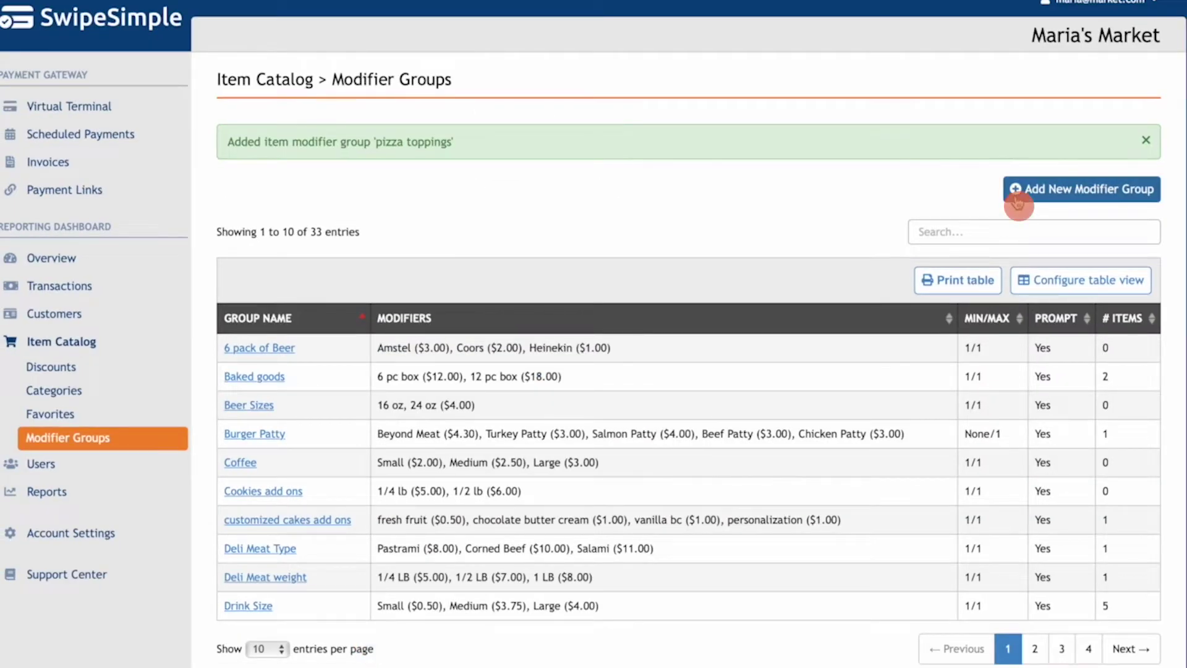
{"action": "left_click", "coordinate": [484, 172]}
{"action": "type", "text": "beer flight"}
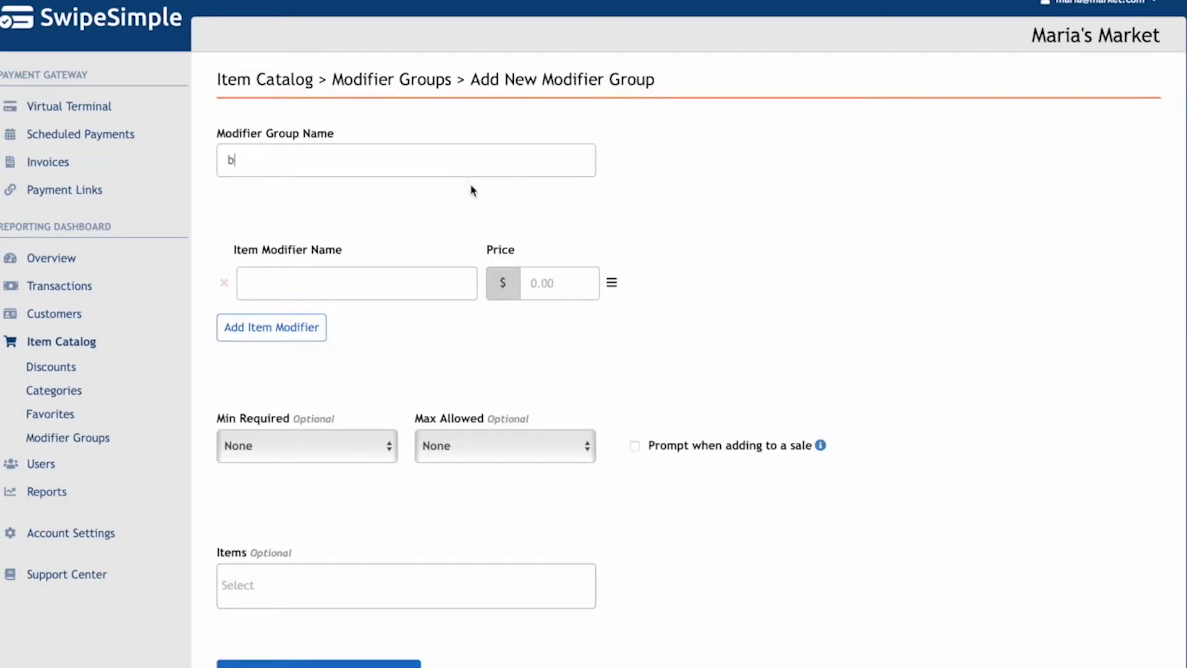
{"action": "left_click", "coordinate": [379, 282]}
{"action": "type", "text": "bud light"}
{"action": "left_click", "coordinate": [290, 337]}
{"action": "left_click", "coordinate": [309, 332]}
{"action": "type", "text": "c"}
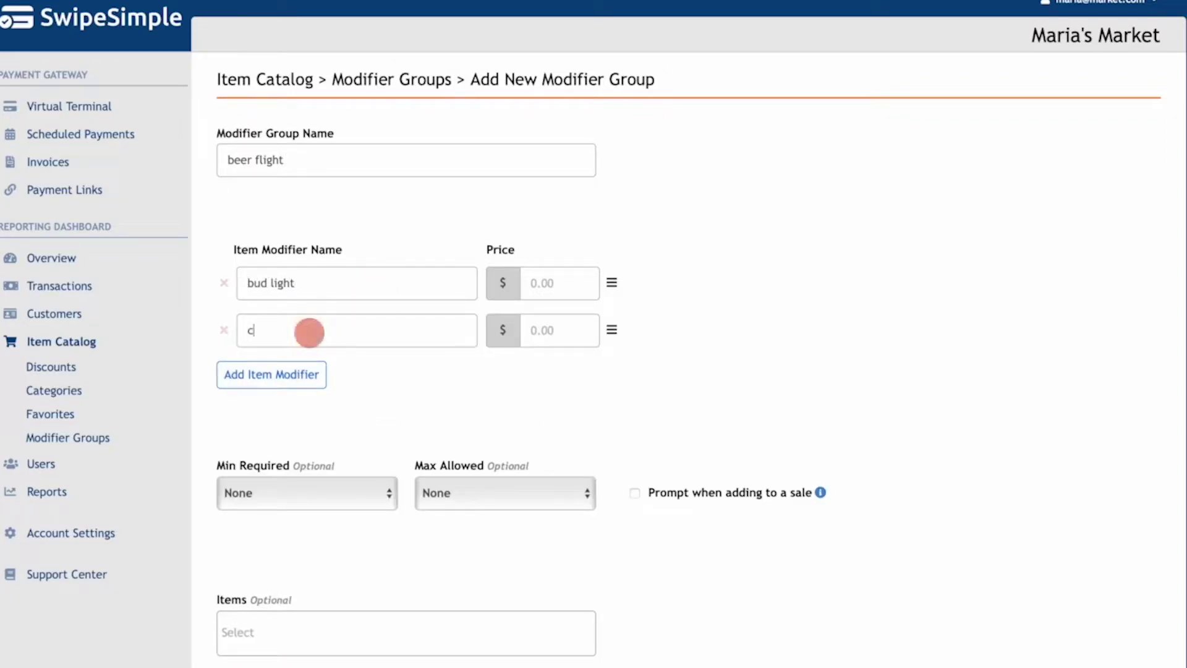
{"action": "type", "text": "oors"}
Step: Add carlsberg, keystone and heinekin as further beer options
{"action": "left_click", "coordinate": [302, 375]}
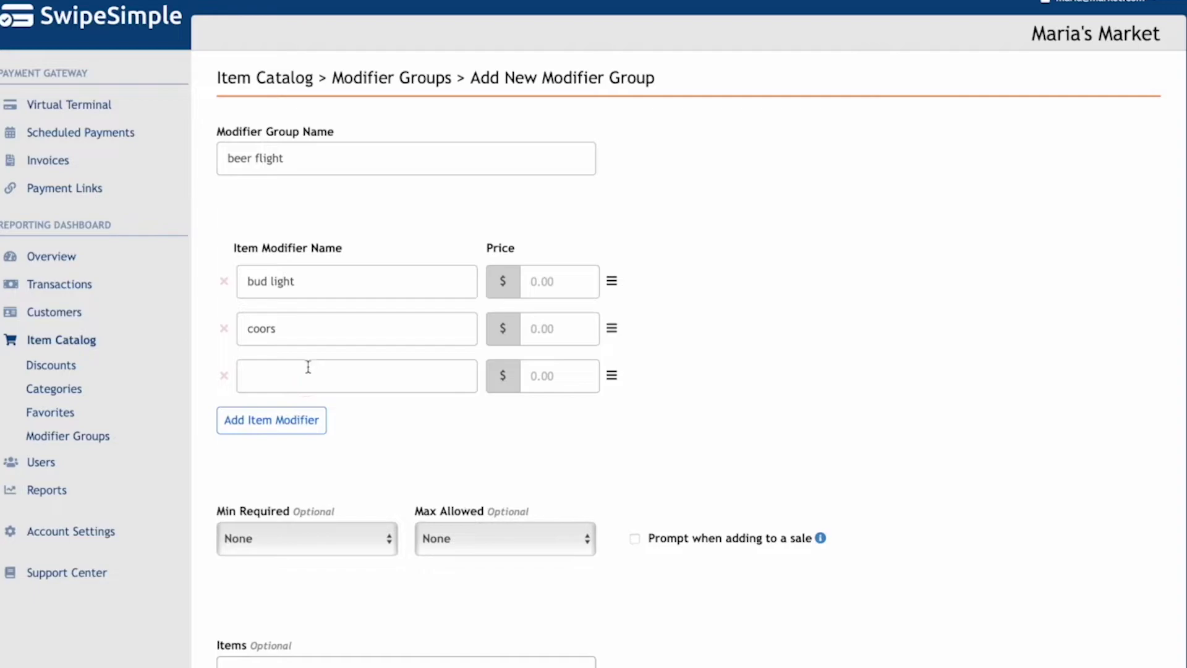
{"action": "left_click", "coordinate": [307, 369]}
{"action": "type", "text": "carlsberg"}
{"action": "left_click", "coordinate": [278, 419]}
{"action": "left_click", "coordinate": [317, 412]}
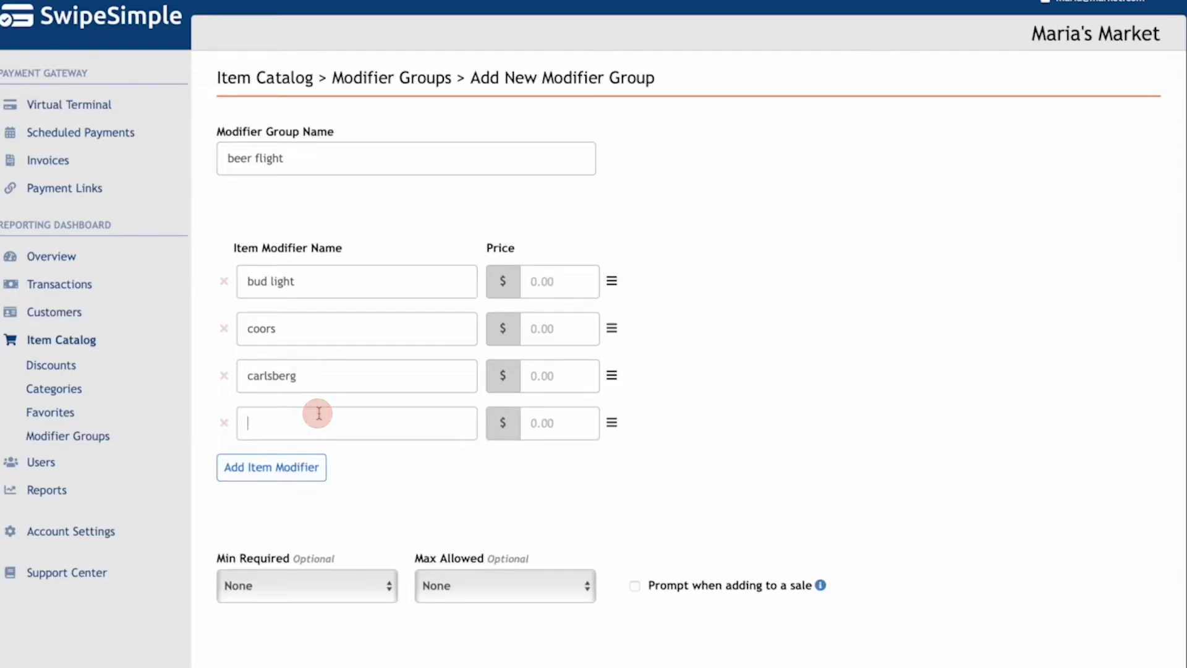
{"action": "type", "text": "keystone"}
{"action": "left_click", "coordinate": [273, 466]}
{"action": "left_click", "coordinate": [281, 458]}
{"action": "type", "text": "h"}
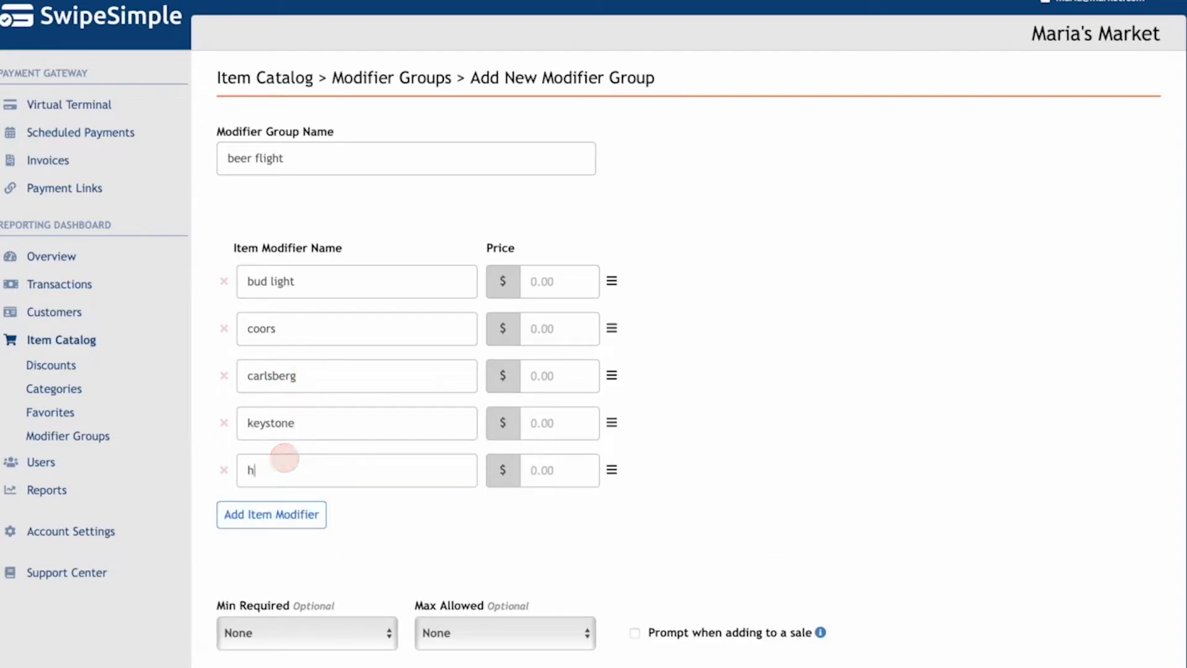
{"action": "type", "text": "einekin"}
Step: Set Min Required to 3, save the group, and return to the item catalog
{"action": "scroll", "coordinate": [286, 464], "scroll_direction": "down", "scroll_amount": 3}
{"action": "left_click", "coordinate": [297, 504]}
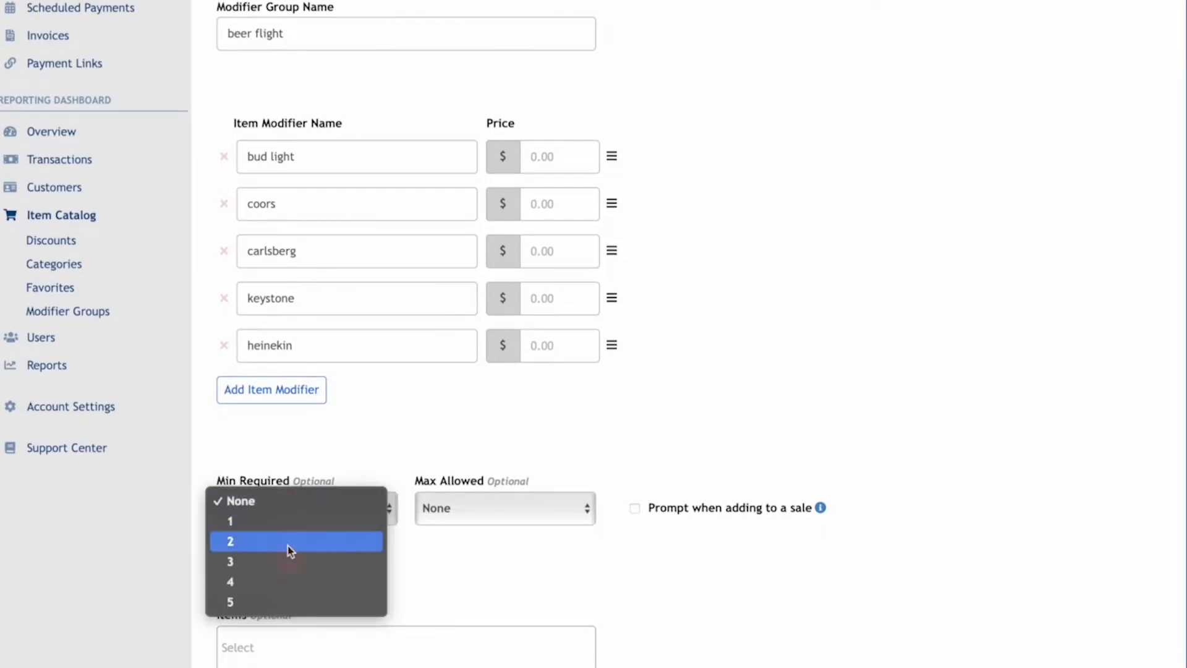
{"action": "left_click", "coordinate": [291, 561]}
{"action": "scroll", "coordinate": [445, 516], "scroll_direction": "down", "scroll_amount": 5}
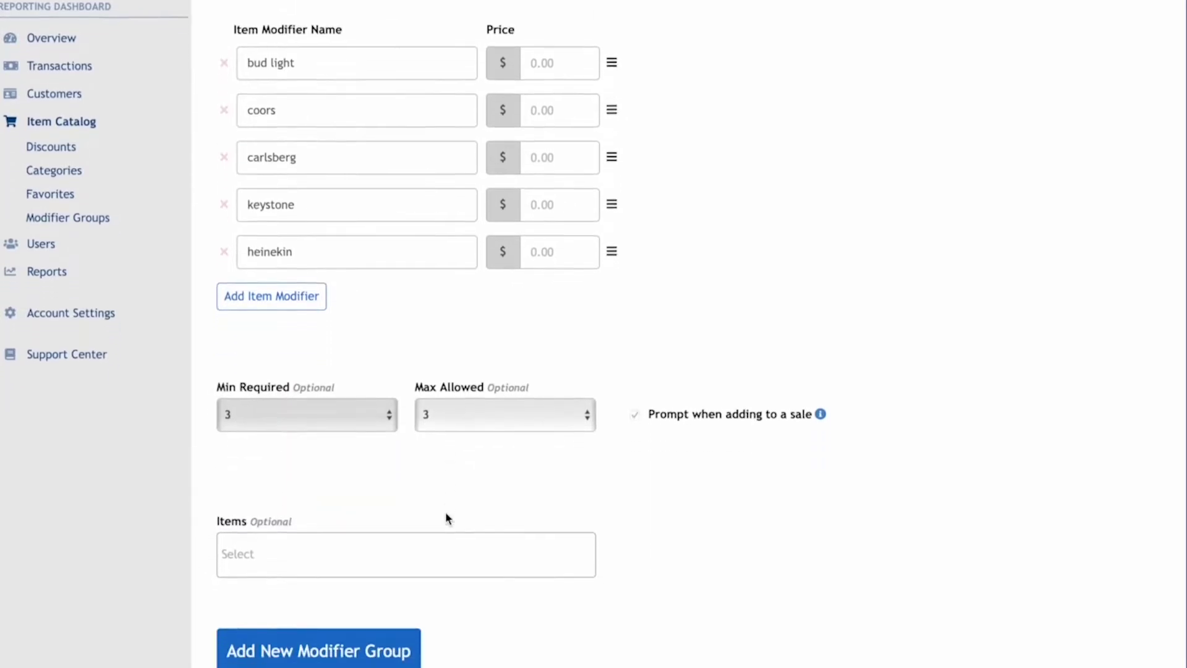
{"action": "left_click", "coordinate": [373, 586]}
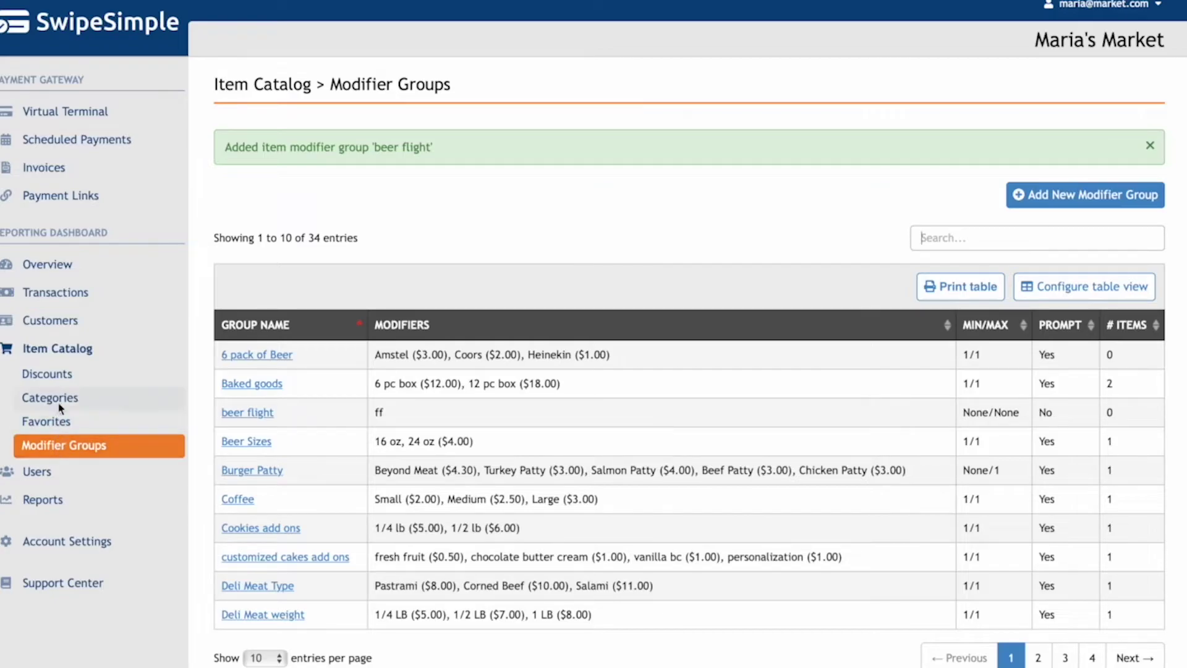
{"action": "left_click", "coordinate": [45, 350]}
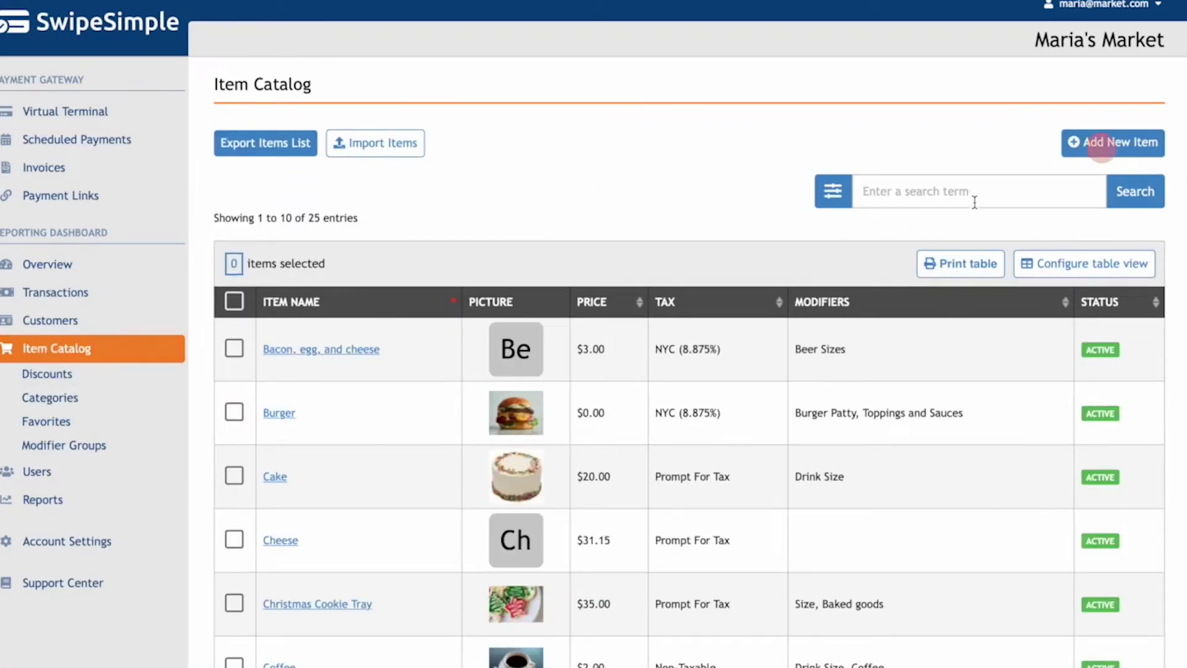
Step: Create a 'pizza' item priced $10.00 in the Food category
{"action": "left_click", "coordinate": [1104, 142]}
{"action": "left_click", "coordinate": [311, 156]}
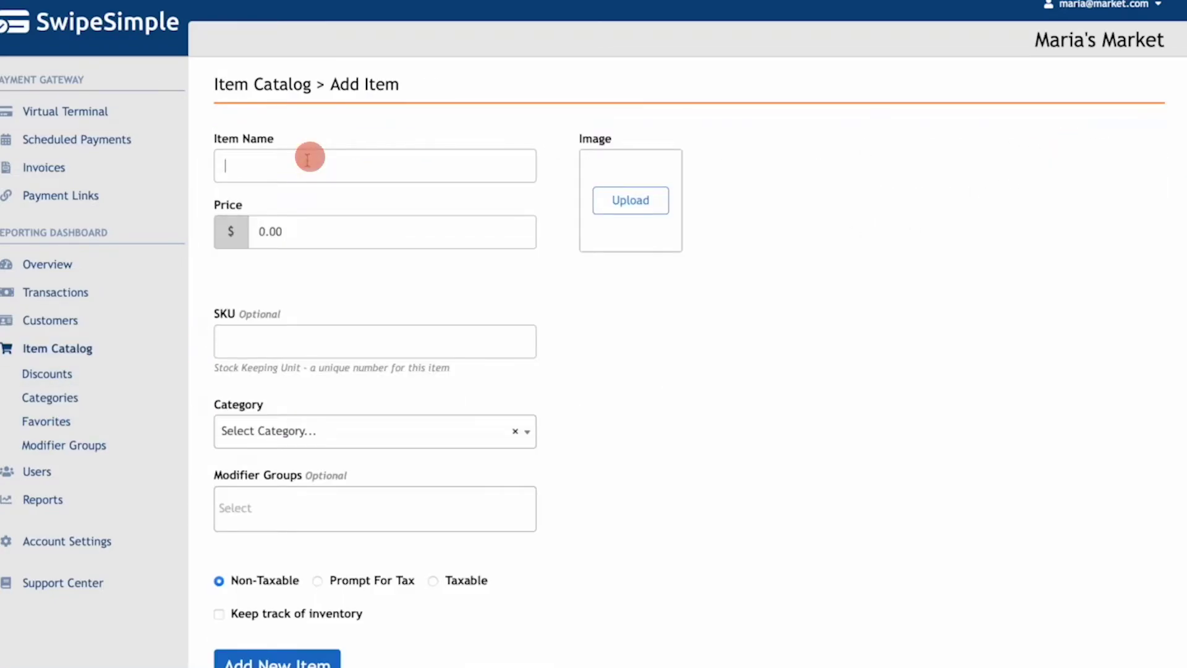
{"action": "type", "text": "pizza"}
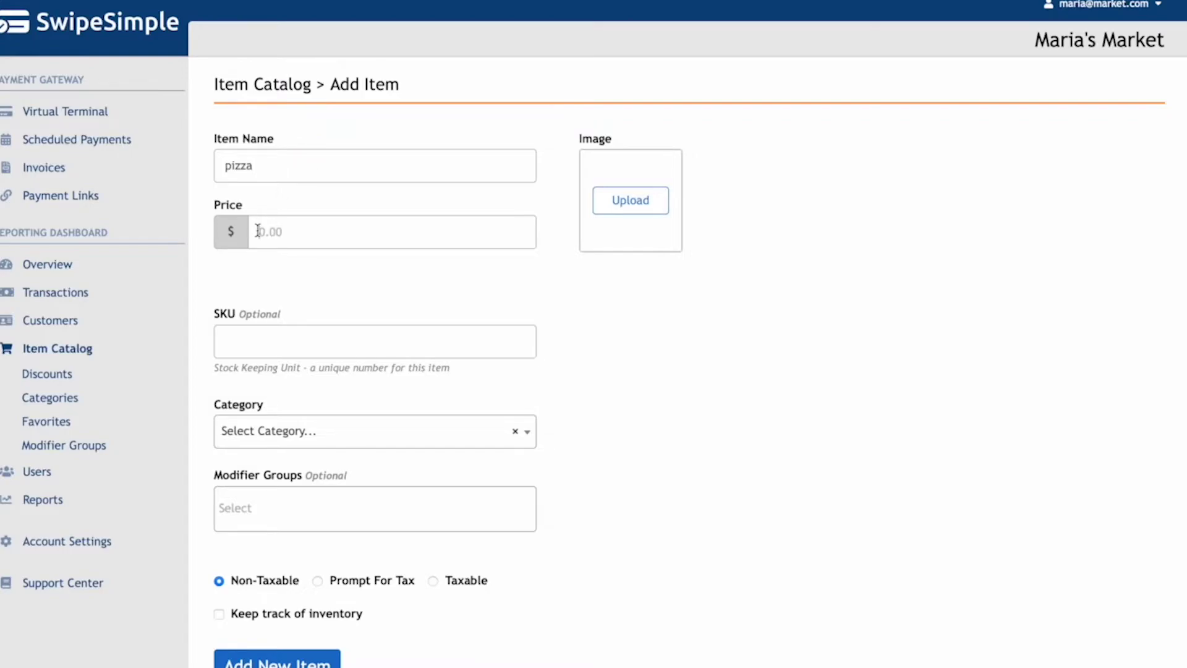
{"action": "left_click", "coordinate": [258, 231]}
{"action": "type", "text": "1.00"}
{"action": "type", "text": "0"}
{"action": "left_click", "coordinate": [247, 340]}
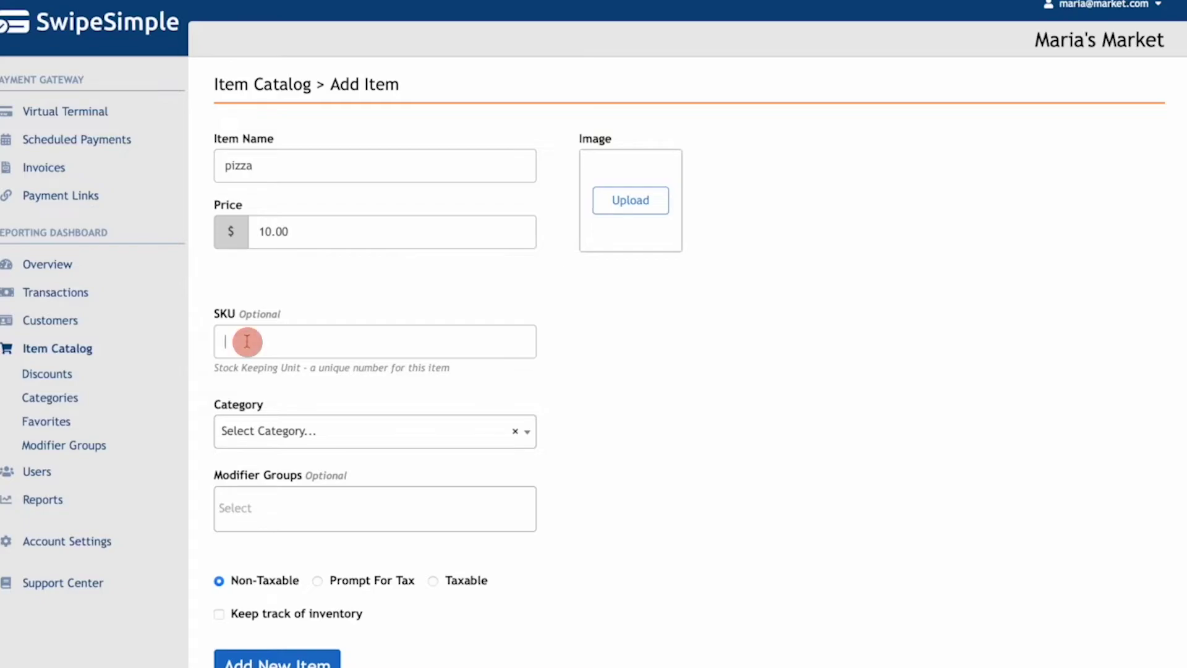
{"action": "left_click", "coordinate": [260, 436]}
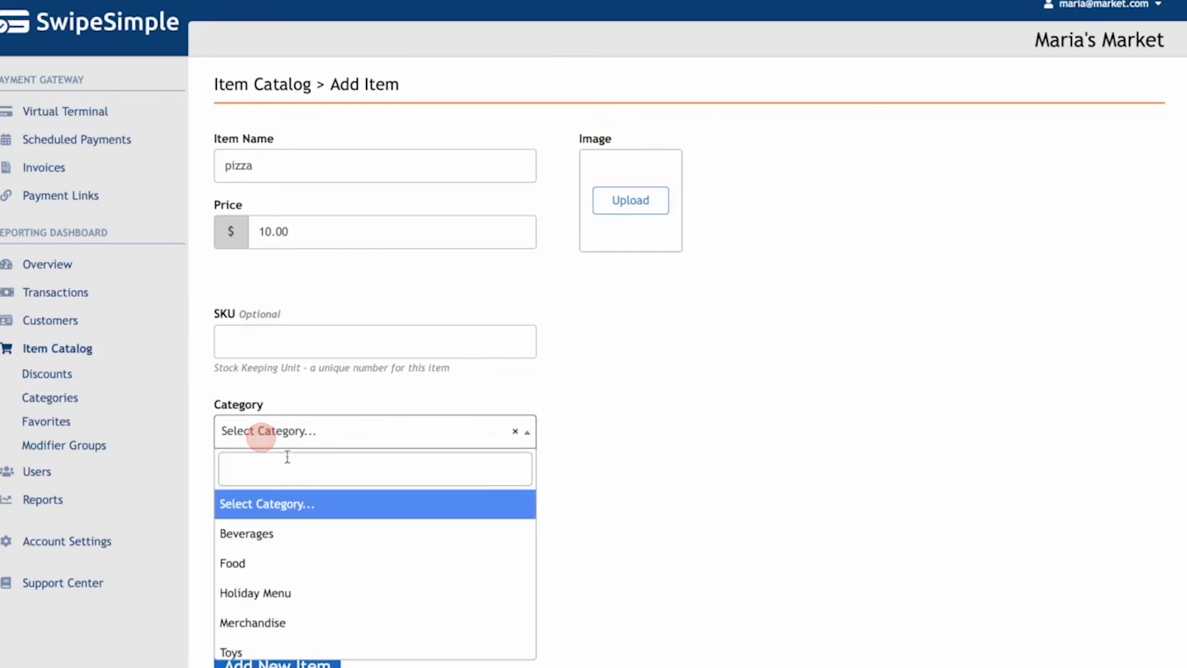
{"action": "left_click", "coordinate": [253, 564]}
Step: Attach the pizza size and pizza toppings modifier groups to the pizza
{"action": "left_click", "coordinate": [270, 511]}
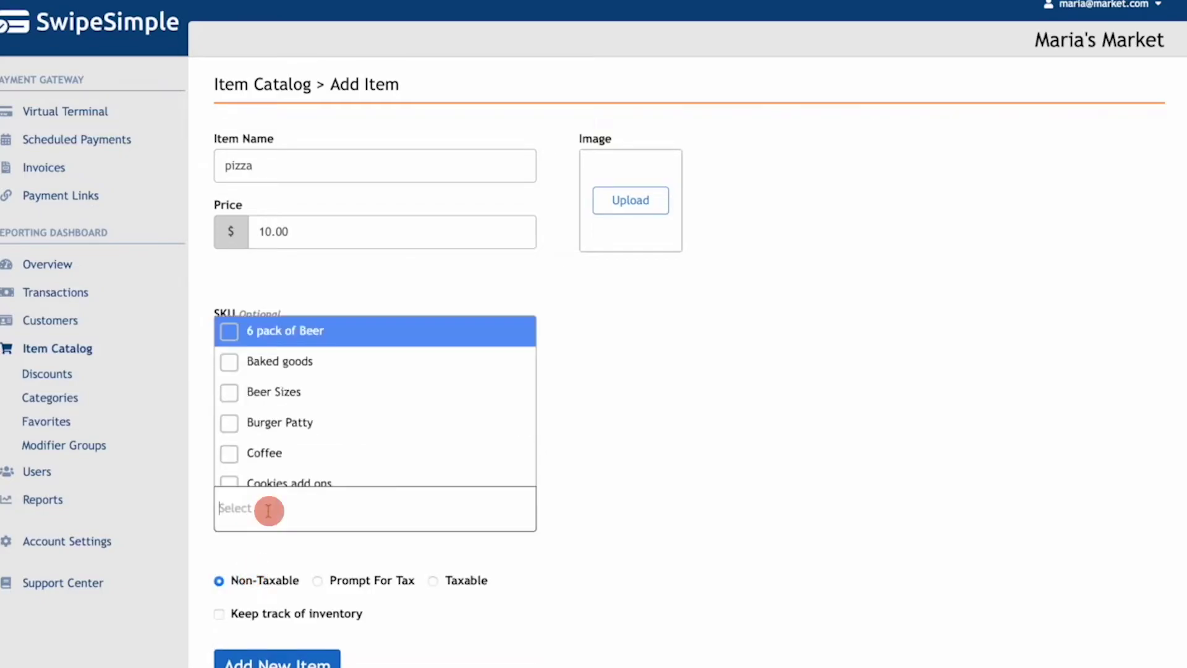
{"action": "type", "text": "pizza"}
{"action": "left_click", "coordinate": [268, 439]}
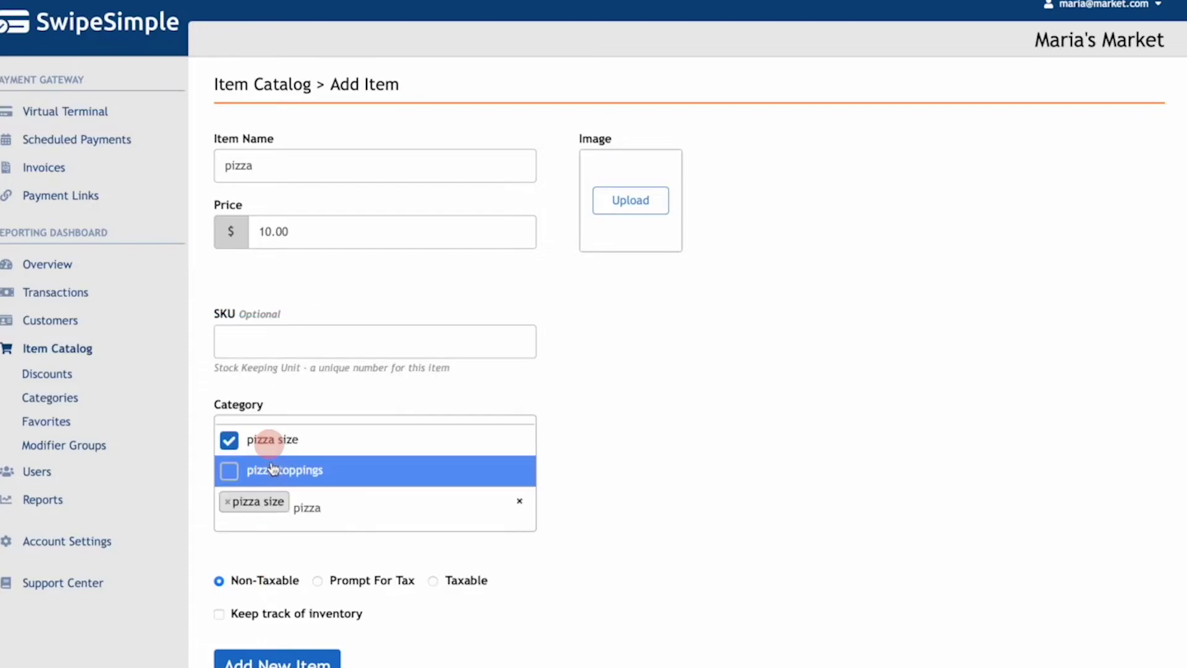
{"action": "left_click", "coordinate": [276, 470]}
{"action": "left_click", "coordinate": [612, 451]}
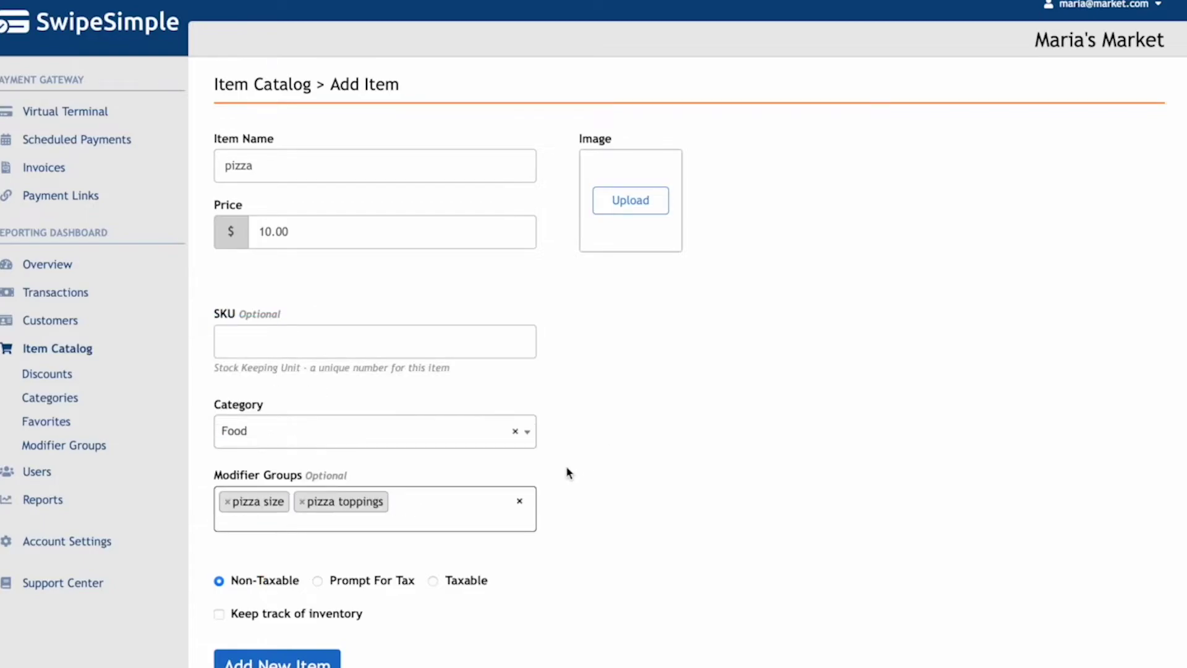
Step: Make the pizza taxable at the NYC rate and save the item
{"action": "left_click", "coordinate": [458, 584]}
{"action": "left_click", "coordinate": [533, 579]}
{"action": "left_click", "coordinate": [545, 527]}
{"action": "left_click", "coordinate": [451, 632]}
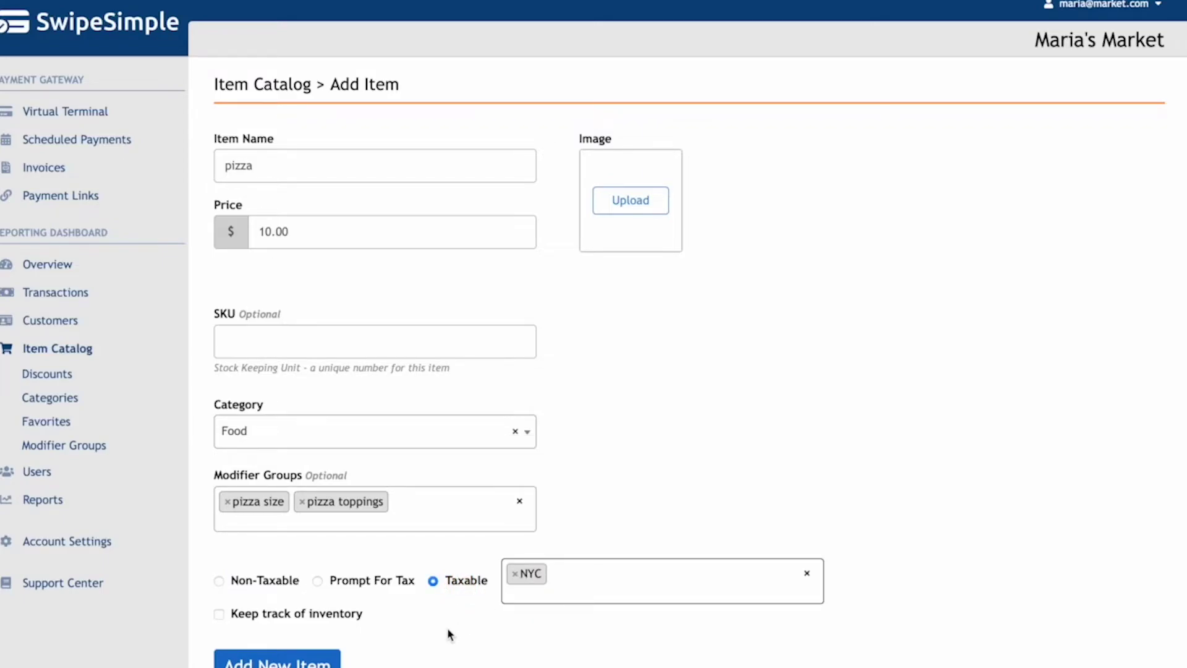
{"action": "left_click", "coordinate": [285, 663]}
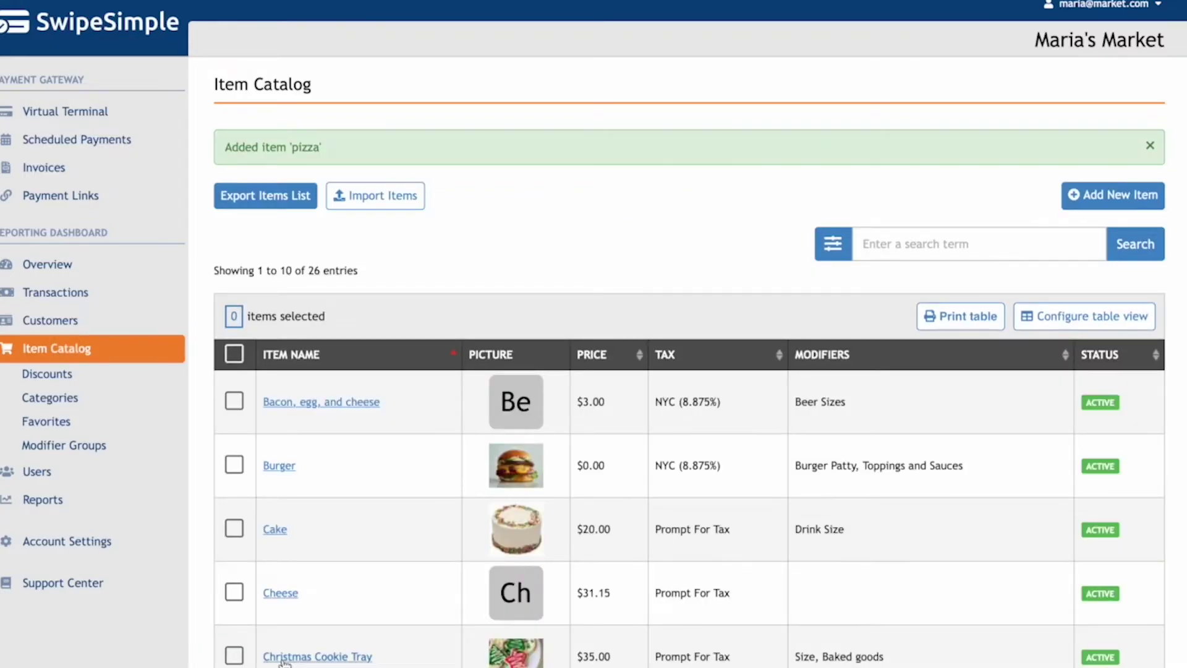
{"action": "left_click", "coordinate": [1085, 196]}
Step: Enter a 'beer flight' item priced $15.00 in the Beverages category
{"action": "left_click", "coordinate": [439, 166]}
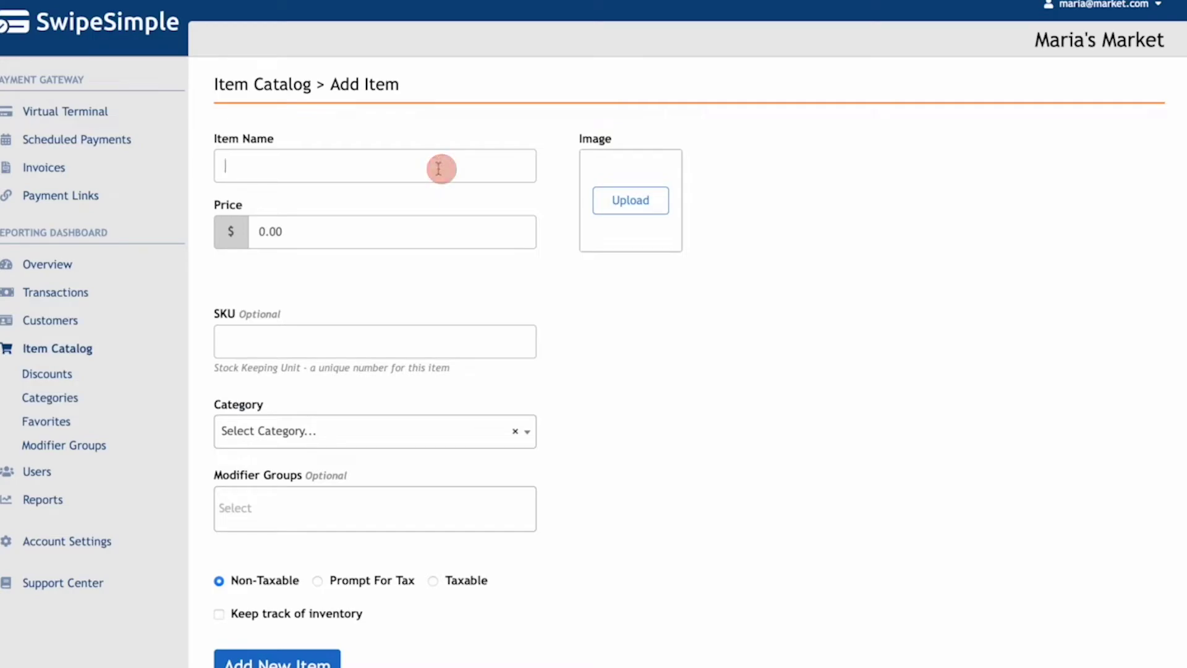
{"action": "type", "text": "beer flight"}
{"action": "left_click", "coordinate": [420, 242]}
{"action": "type", "text": "1500"}
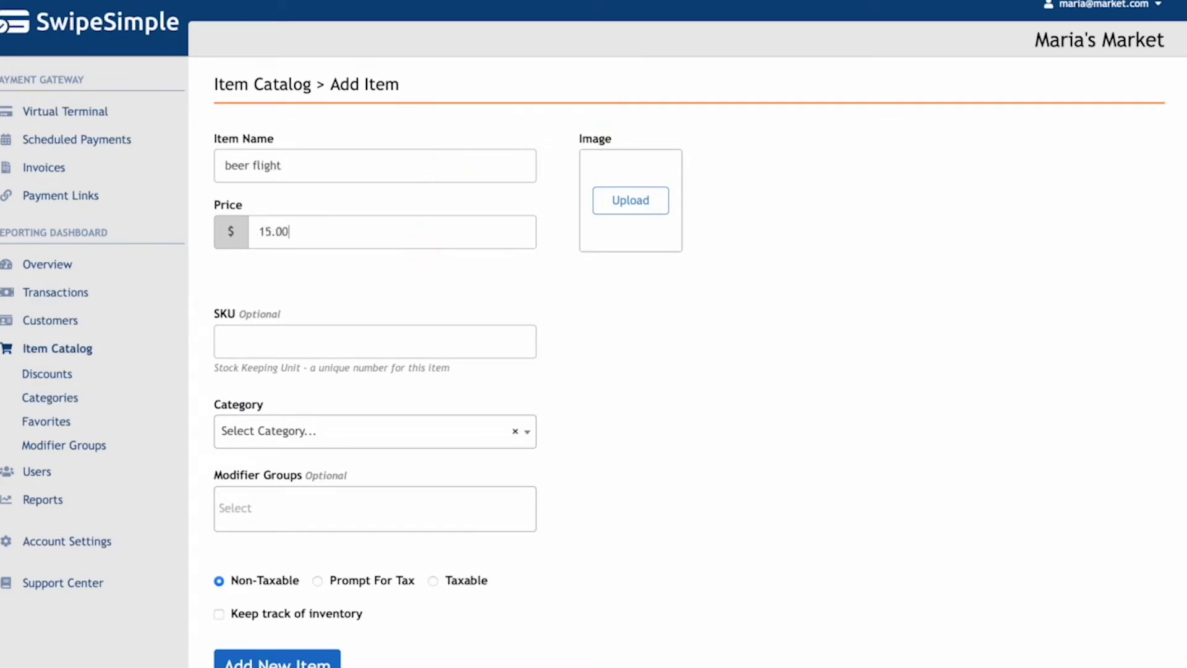
{"action": "left_click", "coordinate": [426, 431]}
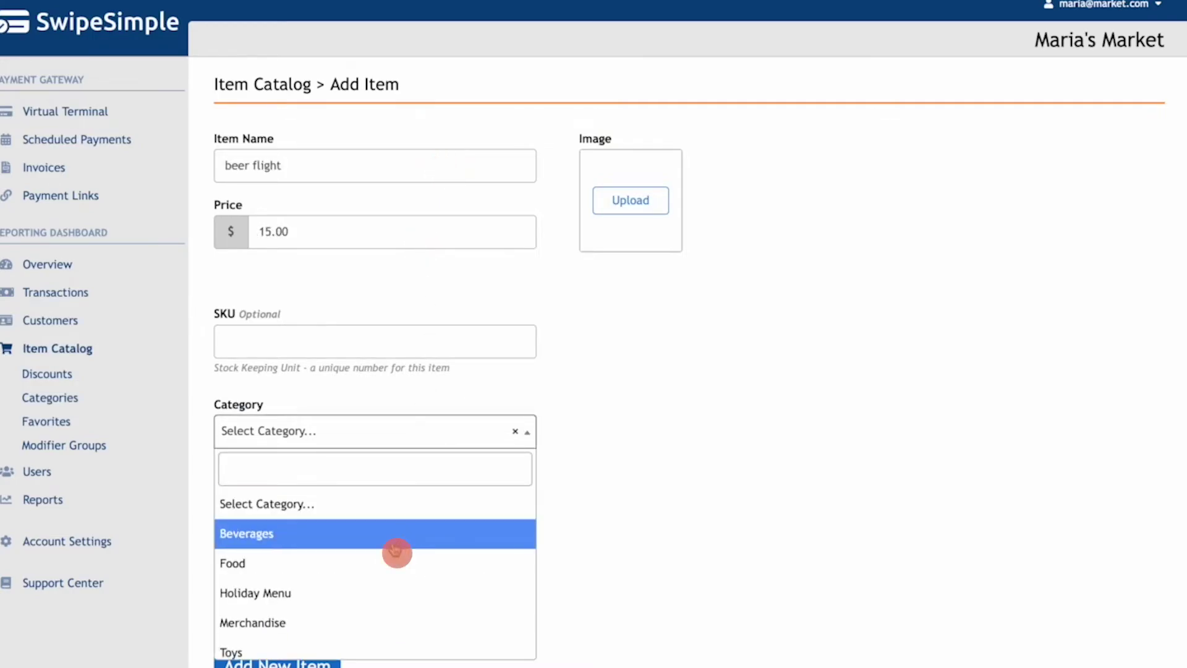
{"action": "left_click", "coordinate": [392, 542]}
Step: Attach the beer flight modifier group to the item
{"action": "left_click", "coordinate": [375, 516]}
{"action": "type", "text": "b"}
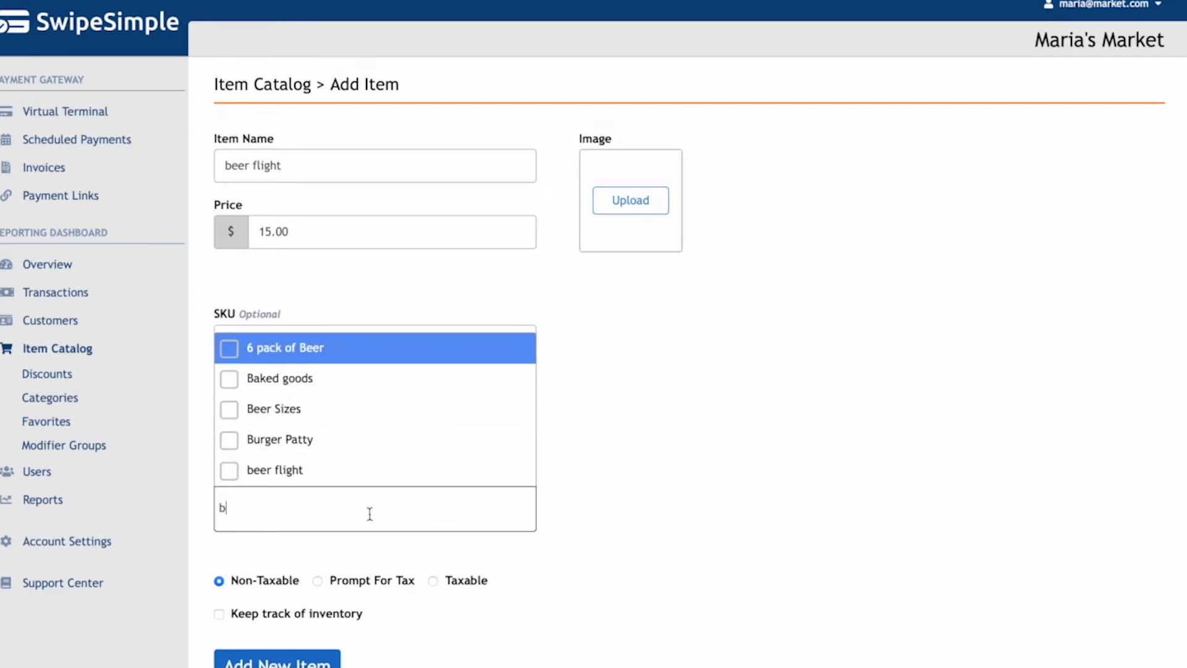
{"action": "left_click", "coordinate": [351, 485]}
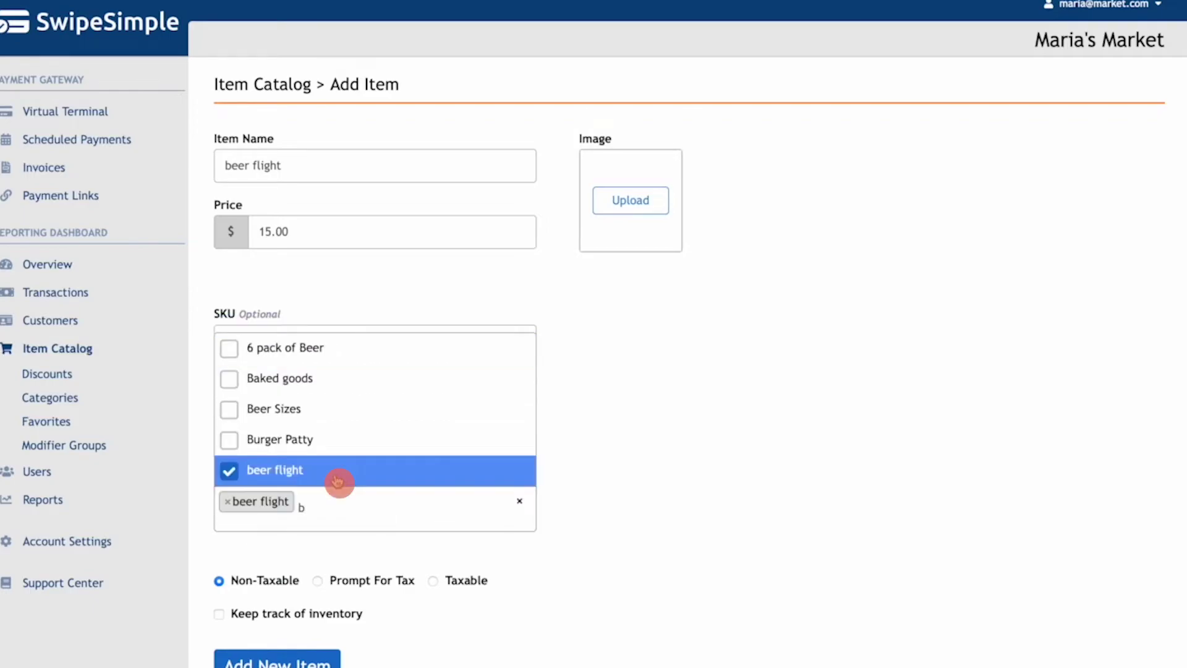
{"action": "left_click", "coordinate": [567, 473]}
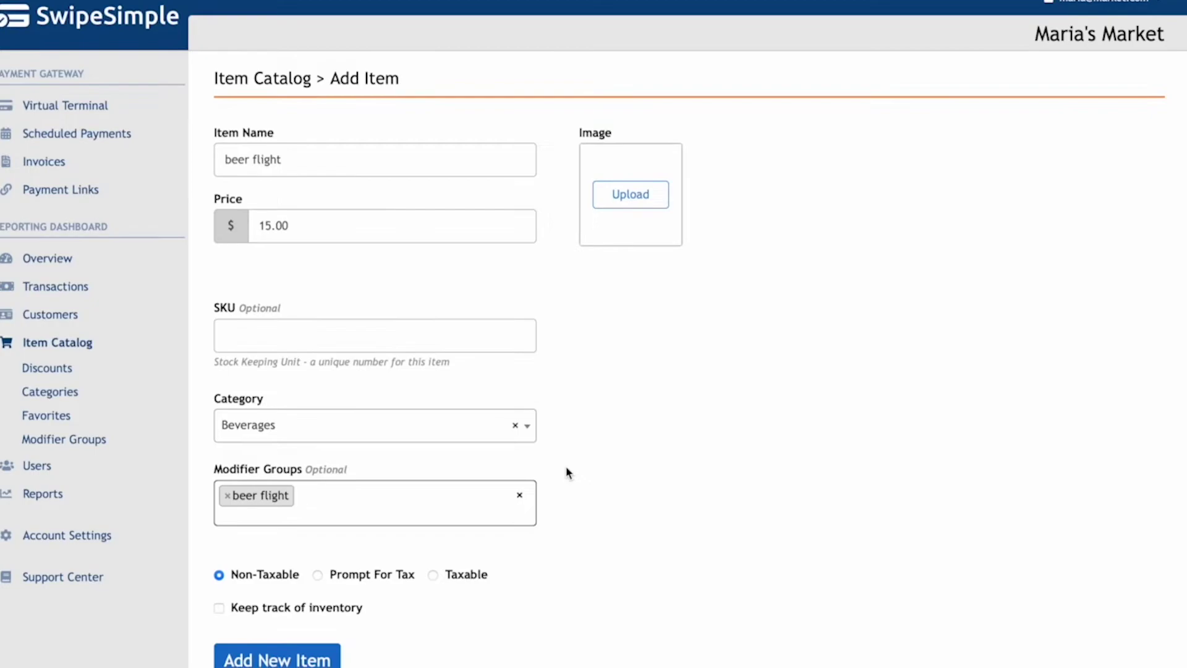
Step: Tax the beer flight at the NYC and Alcohol rates and save it
{"action": "left_click", "coordinate": [450, 573]}
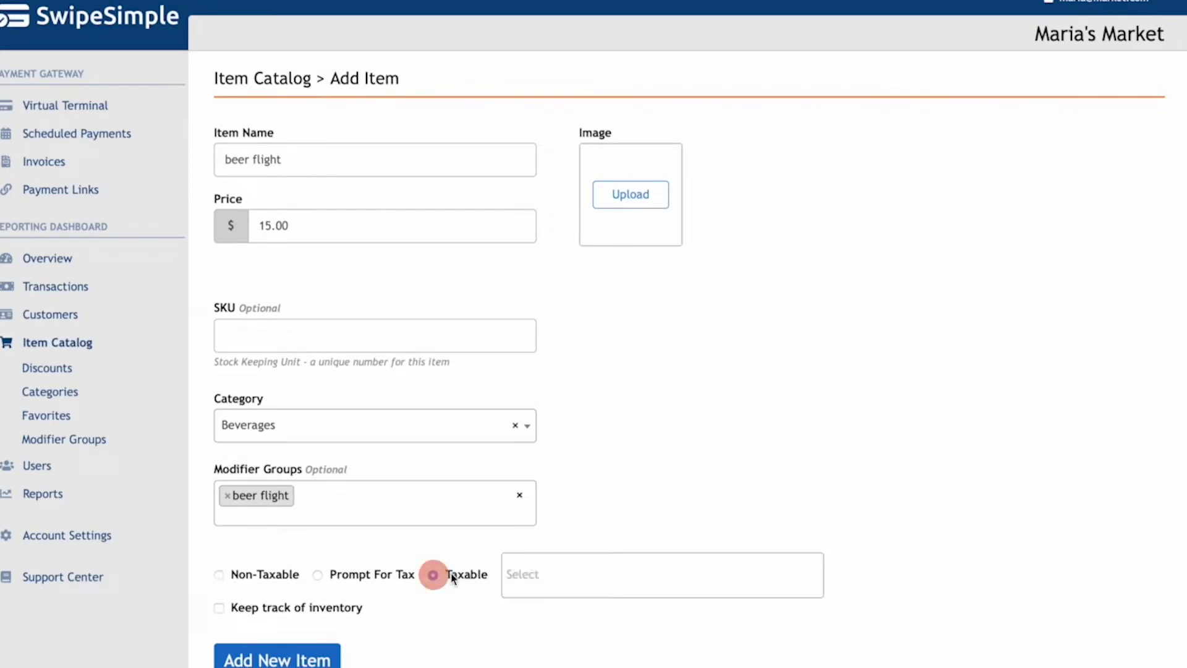
{"action": "left_click", "coordinate": [551, 576]}
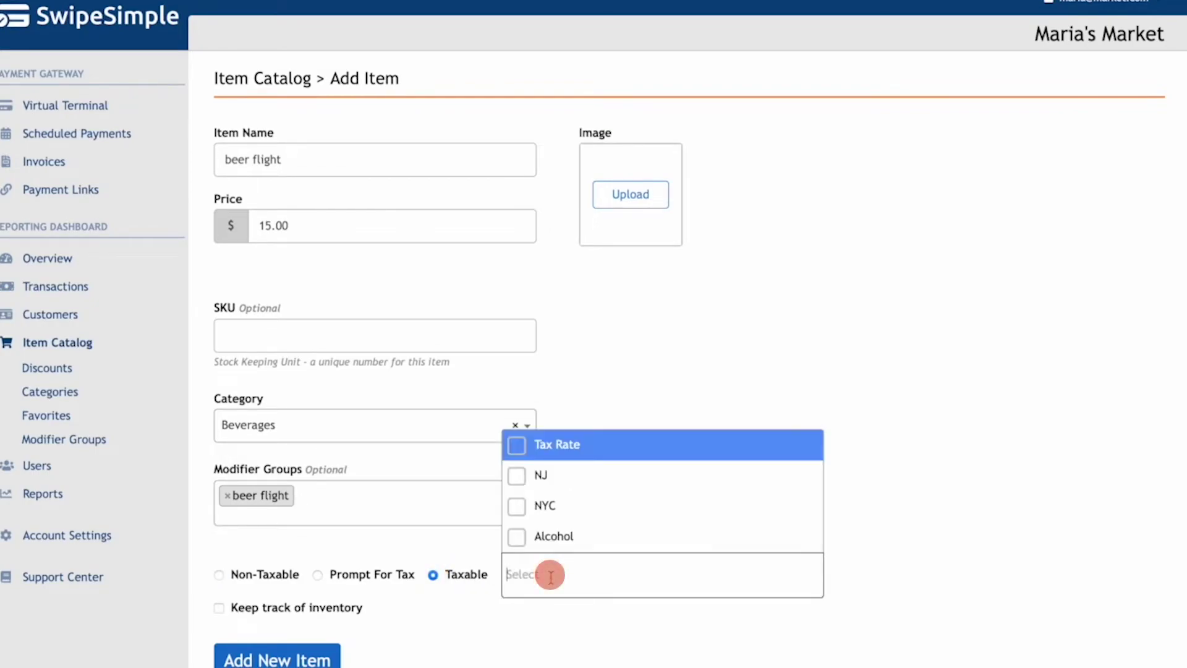
{"action": "left_click", "coordinate": [658, 514]}
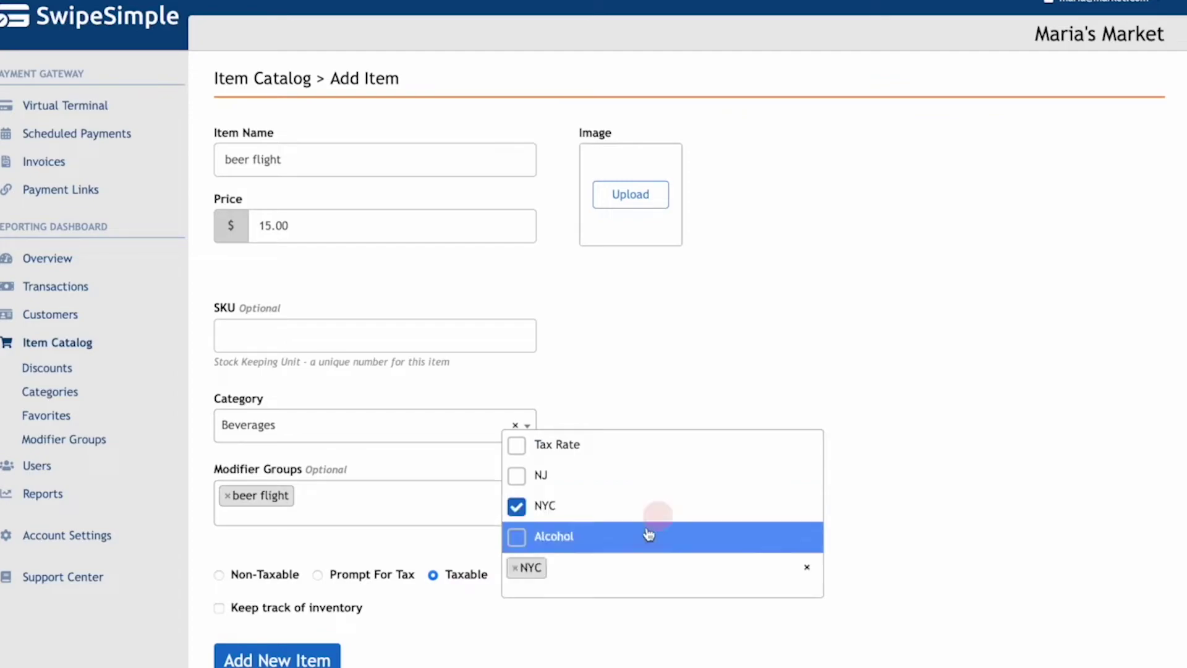
{"action": "left_click", "coordinate": [644, 538]}
{"action": "left_click", "coordinate": [468, 625]}
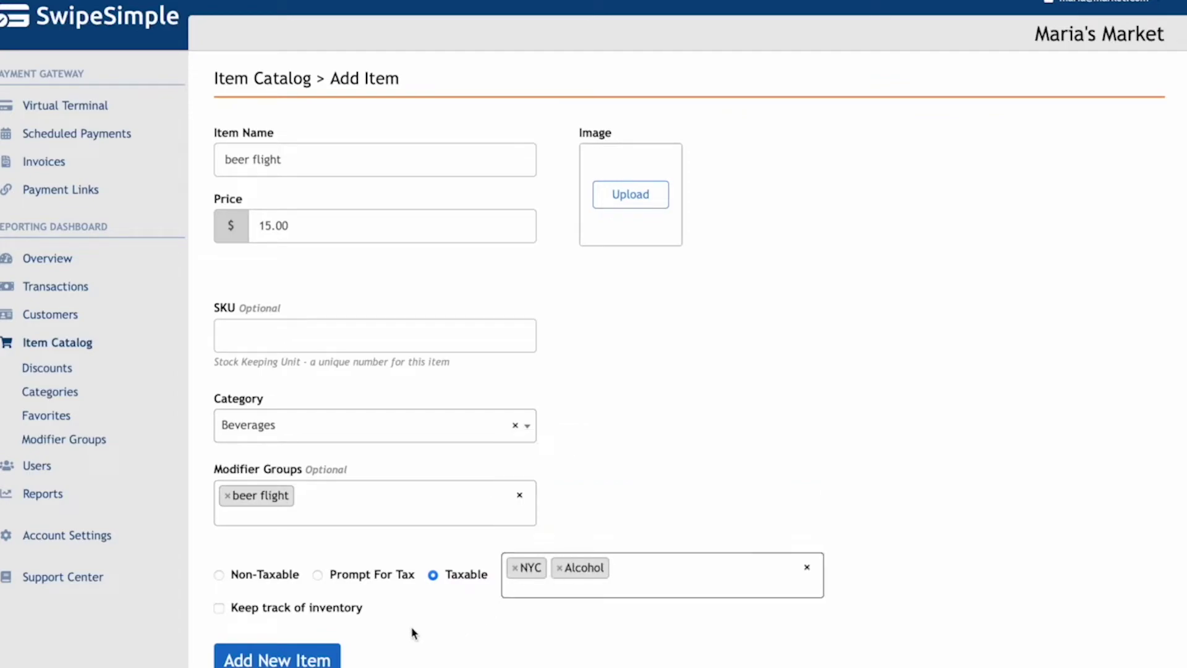
{"action": "left_click", "coordinate": [261, 660]}
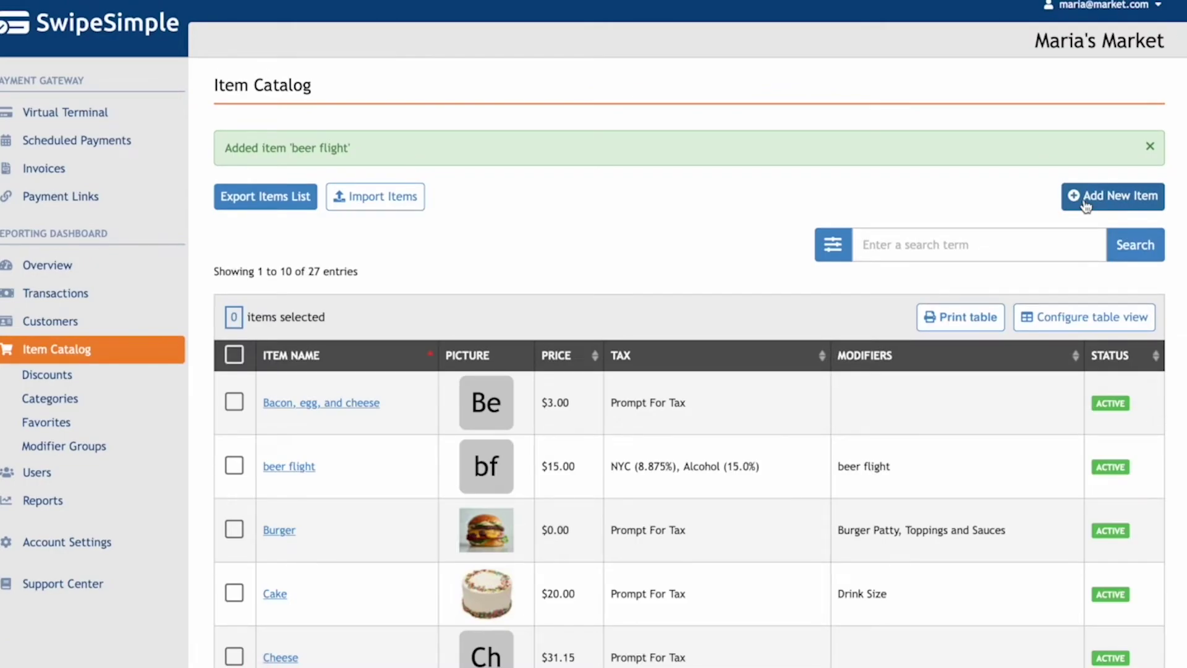
Step: Select Coffee, Coffee (Iced) and Hot Cocoa and bulk-apply the Drink Size modifier group
{"action": "scroll", "coordinate": [265, 384], "scroll_direction": "down", "scroll_amount": 2}
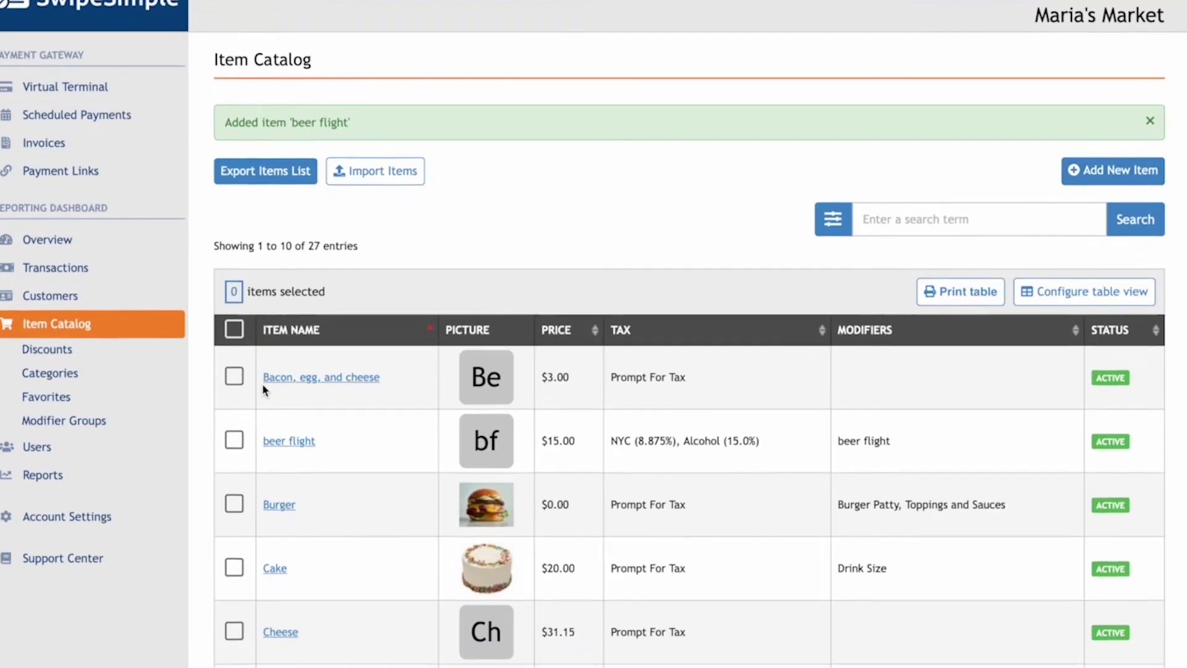
{"action": "scroll", "coordinate": [264, 389], "scroll_direction": "down", "scroll_amount": 5}
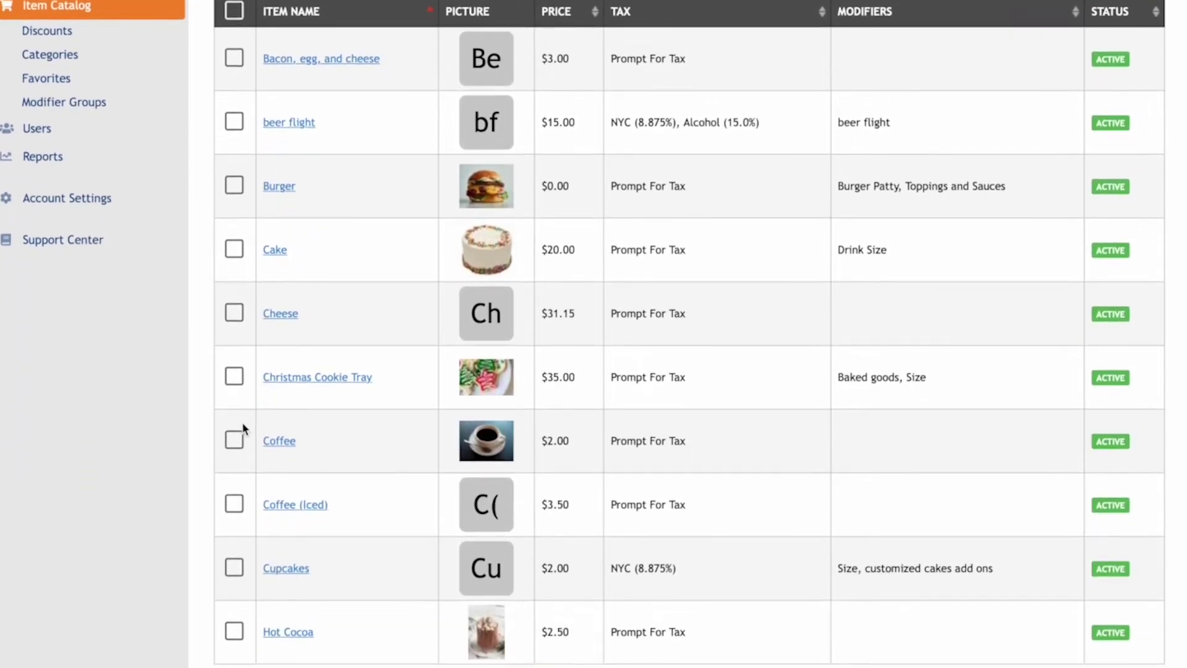
{"action": "left_click", "coordinate": [233, 440]}
{"action": "left_click", "coordinate": [233, 504]}
{"action": "left_click", "coordinate": [234, 631]}
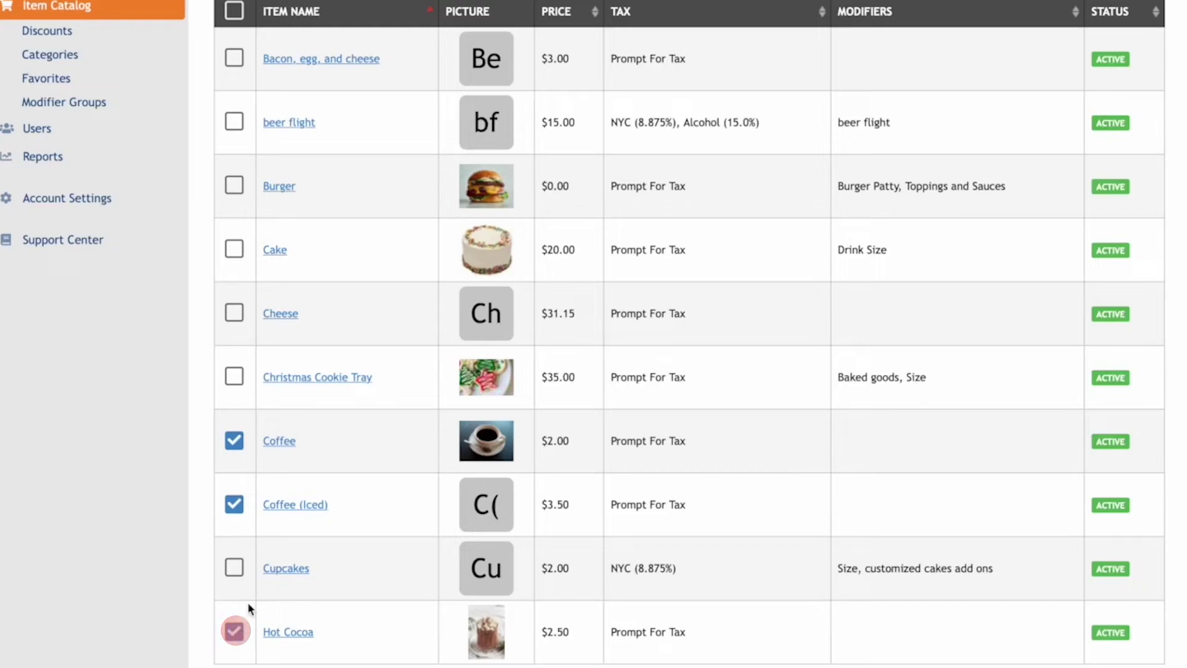
{"action": "scroll", "coordinate": [344, 303], "scroll_direction": "up", "scroll_amount": 5}
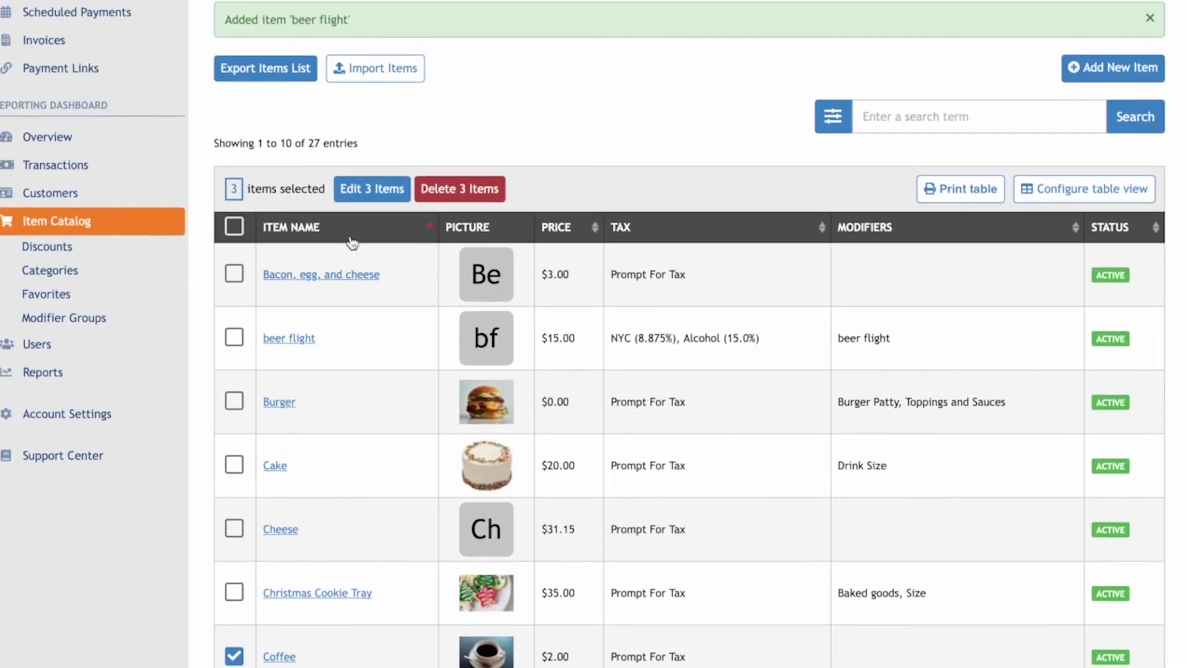
{"action": "left_click", "coordinate": [357, 203]}
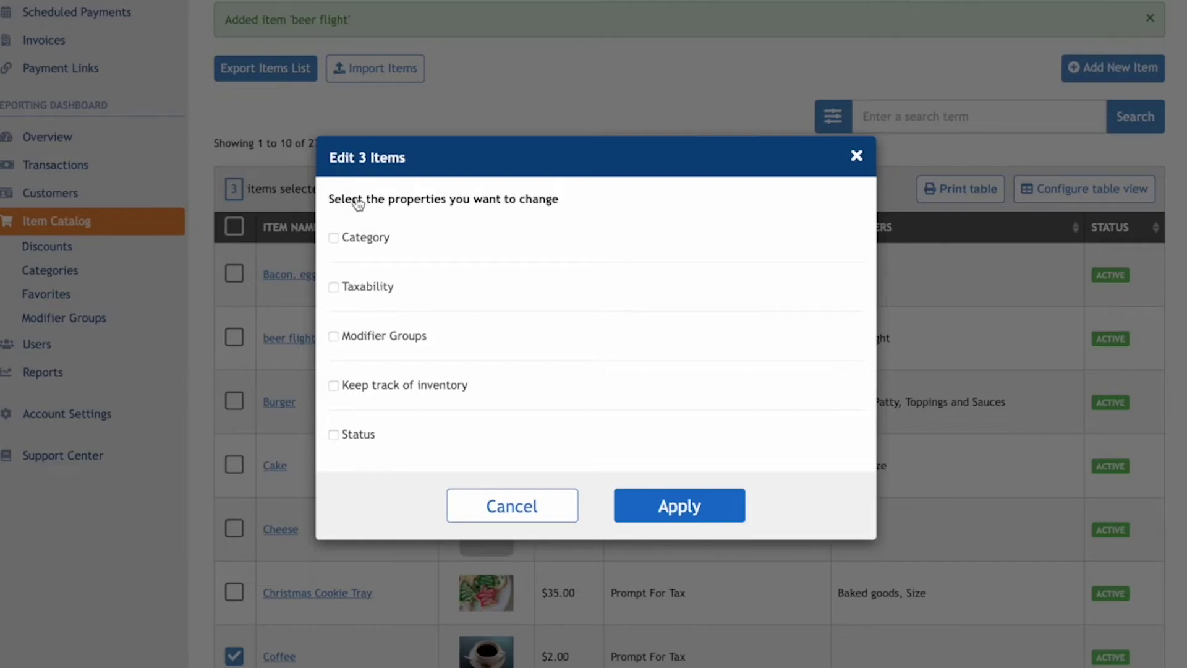
{"action": "left_click", "coordinate": [364, 339]}
{"action": "left_click", "coordinate": [367, 344]}
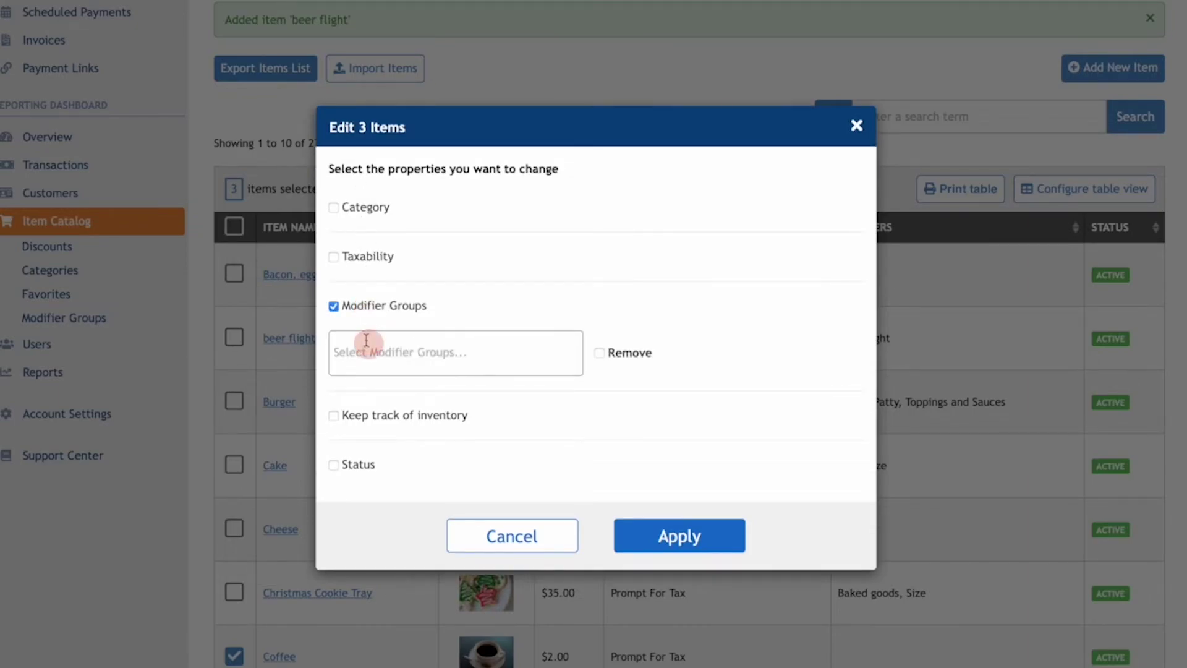
{"action": "left_click", "coordinate": [384, 482]}
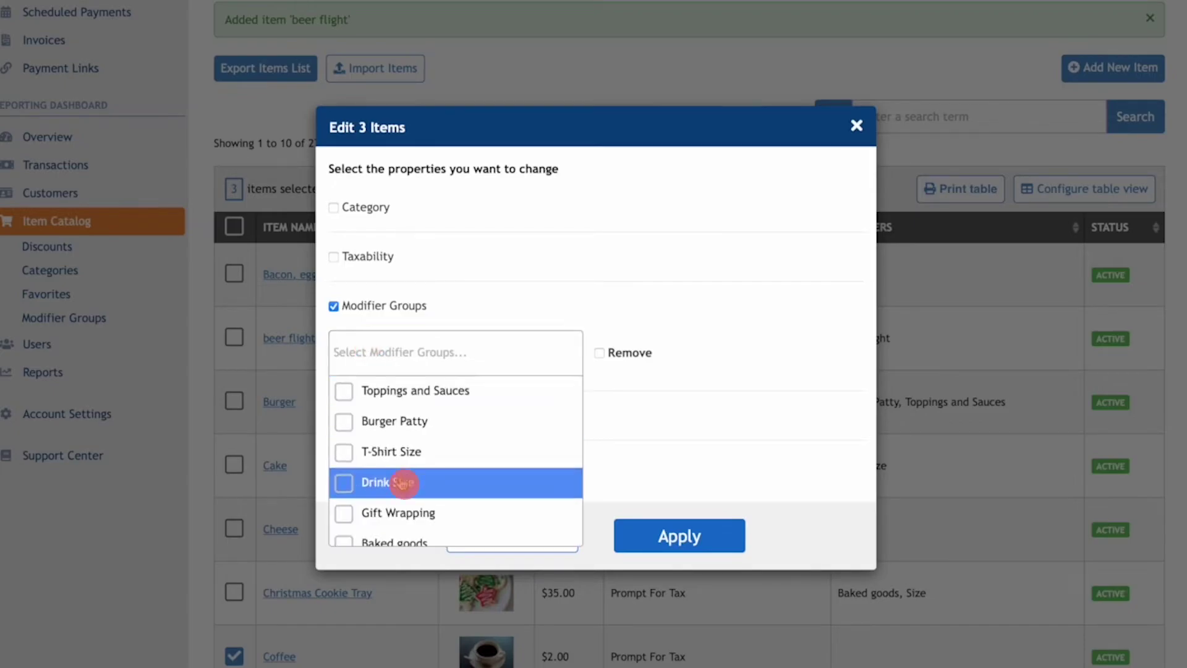
{"action": "left_click", "coordinate": [641, 535]}
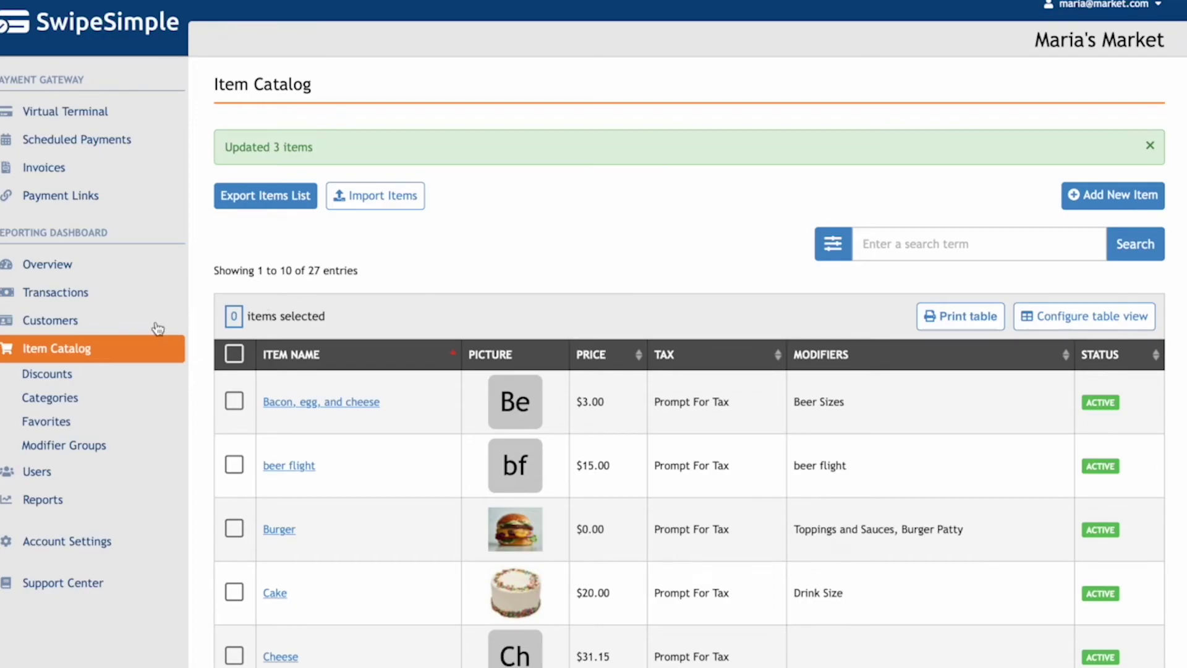
Step: On the Favorites page, put pizza in the first empty slot
{"action": "left_click", "coordinate": [89, 351]}
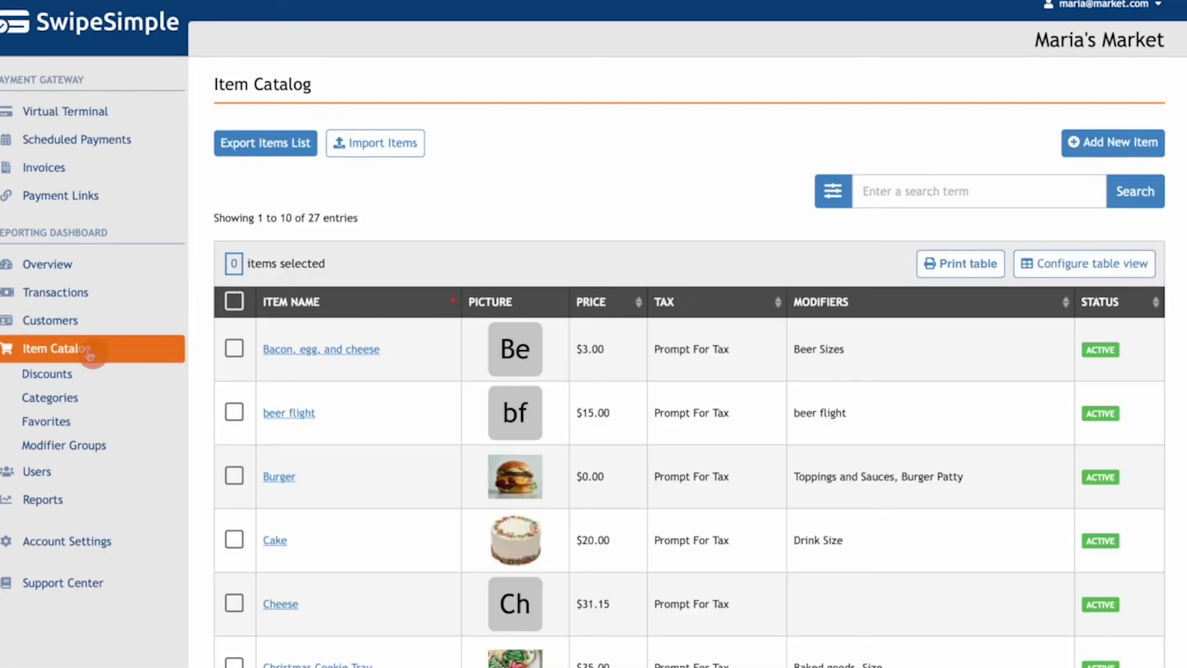
{"action": "left_click", "coordinate": [81, 428]}
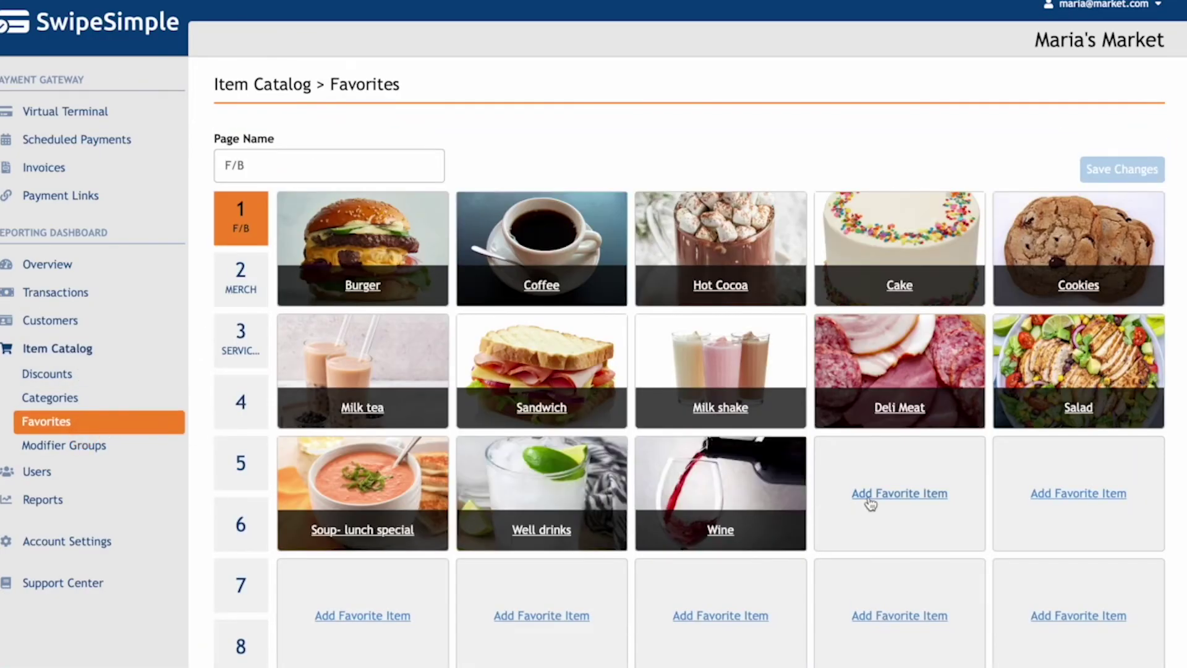
{"action": "left_click", "coordinate": [875, 497]}
{"action": "left_click", "coordinate": [536, 269]}
{"action": "left_click", "coordinate": [531, 304]}
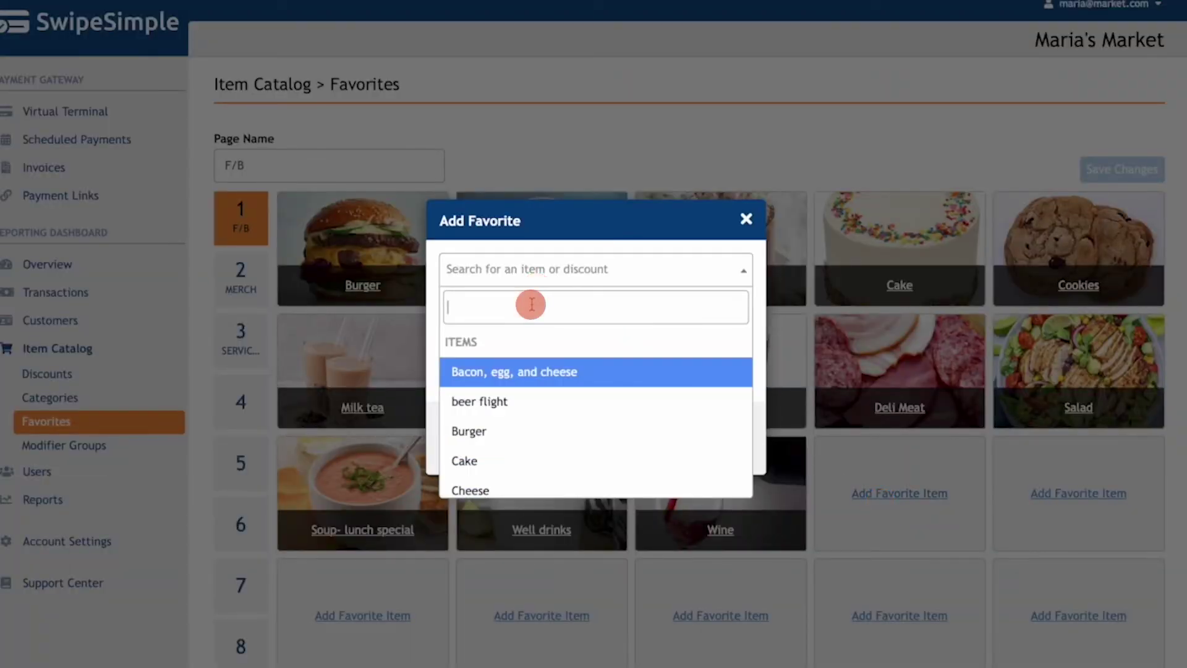
{"action": "type", "text": "pizza"}
{"action": "left_click", "coordinate": [542, 376]}
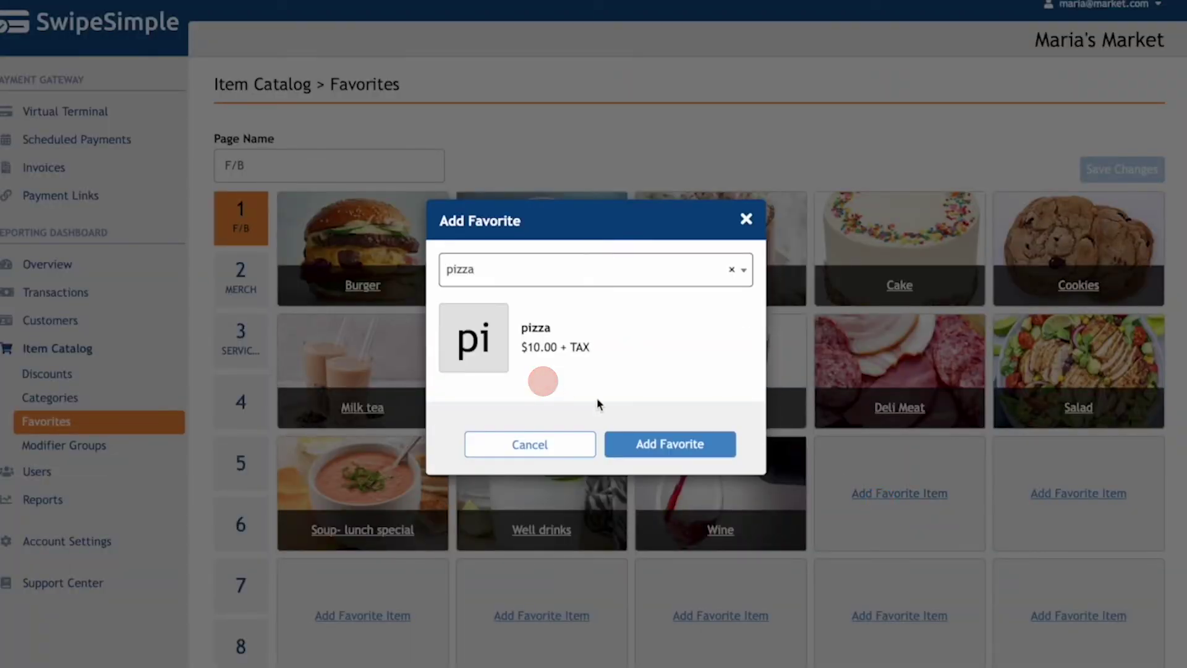
{"action": "left_click", "coordinate": [646, 444]}
Step: Put beer flight in the next empty slot and save the favorites page
{"action": "left_click", "coordinate": [1056, 493]}
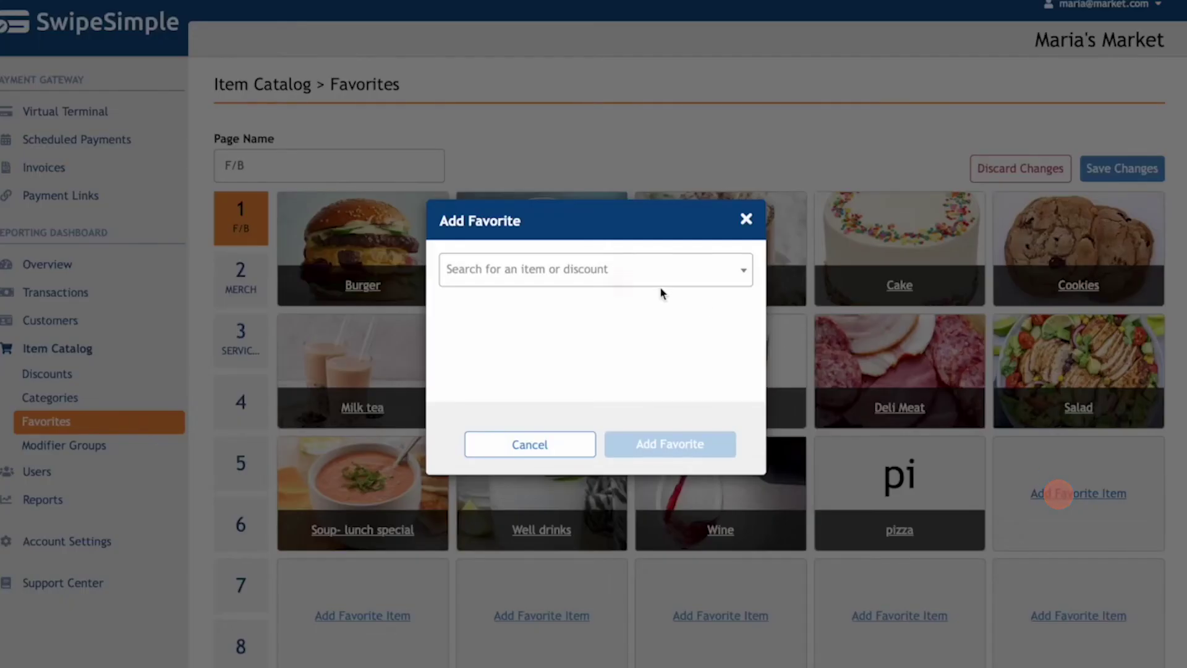
{"action": "left_click", "coordinate": [620, 282]}
{"action": "left_click", "coordinate": [598, 317]}
{"action": "type", "text": "beer flight"}
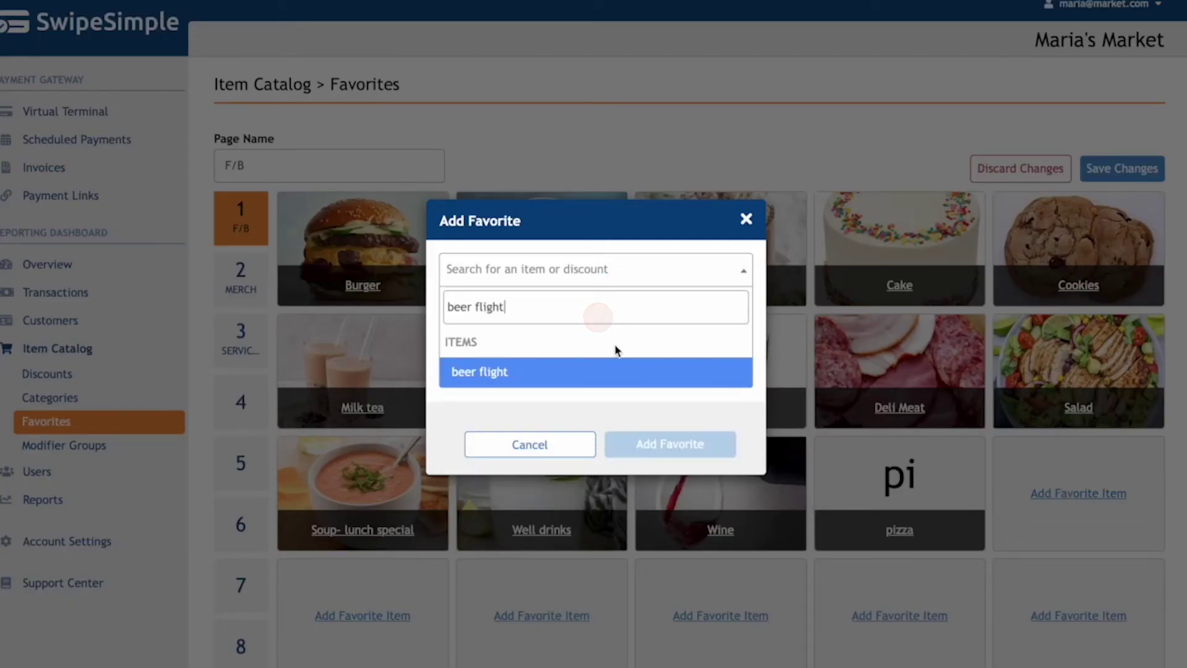
{"action": "left_click", "coordinate": [618, 376]}
{"action": "left_click", "coordinate": [688, 444]}
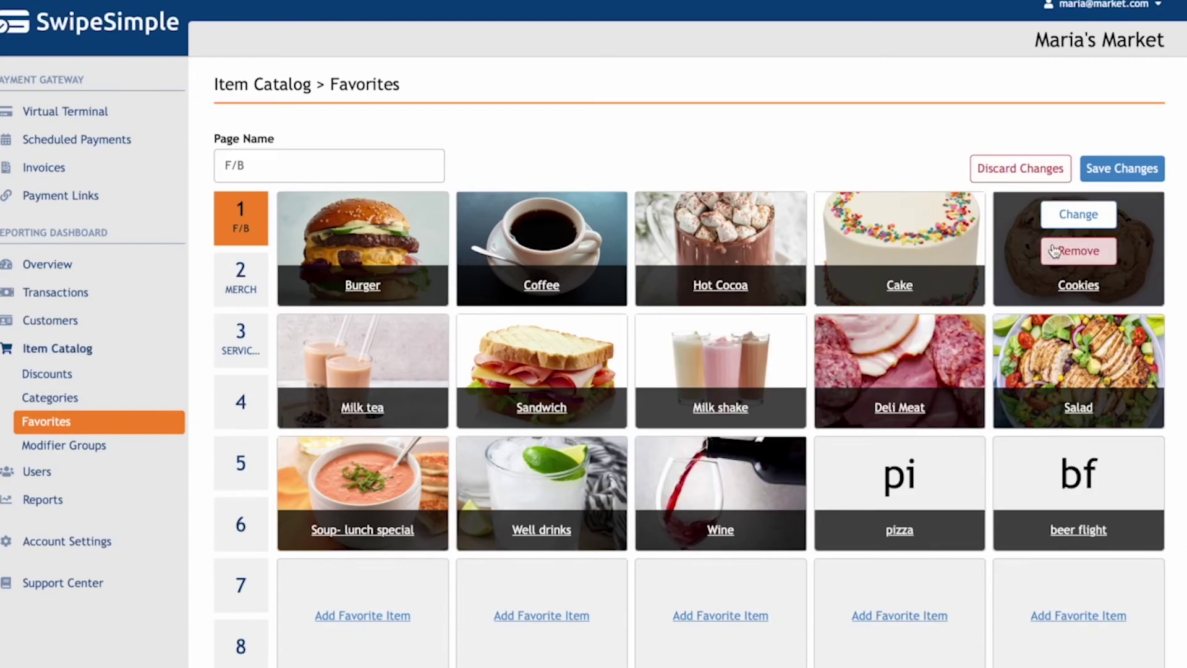
{"action": "left_click", "coordinate": [1103, 175]}
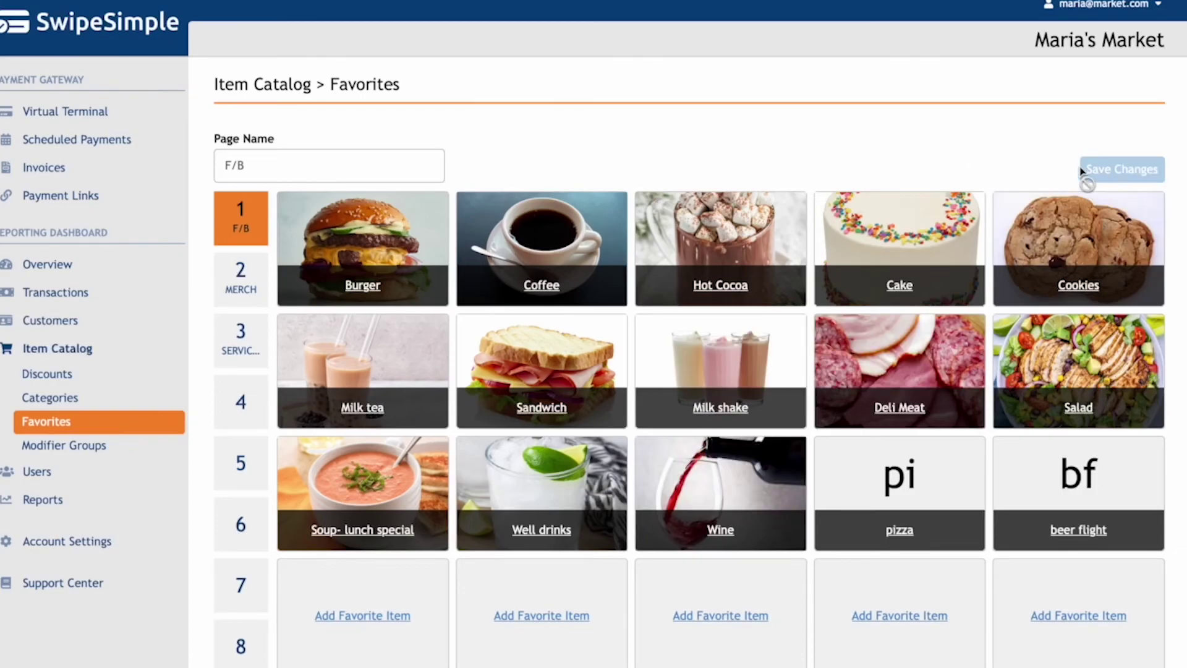